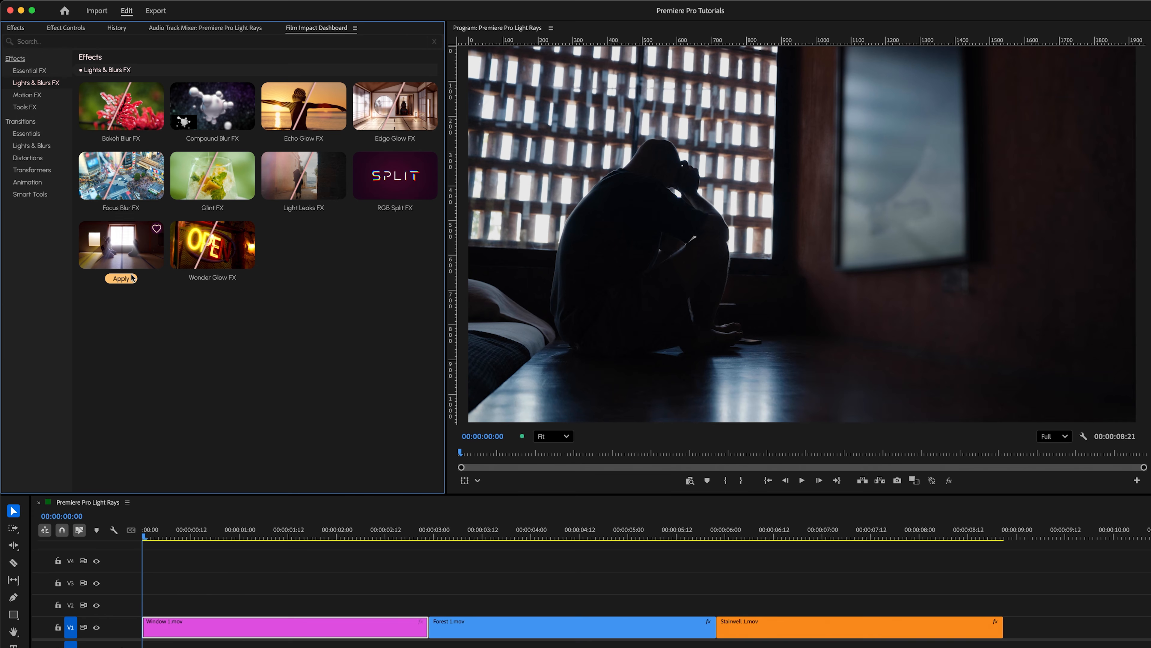
Step: Apply Volumetric Rays FX to the Window 1.mov clip and open its effect controls
click(132, 278)
click(64, 28)
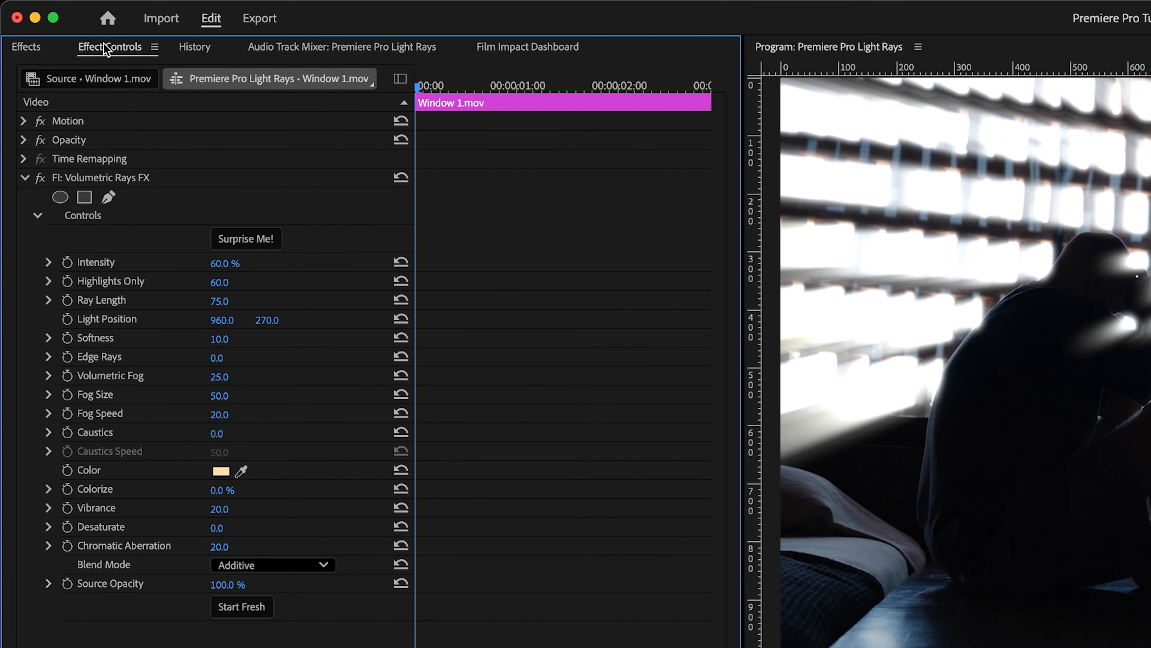
Step: Select the Volumetric Rays effect and move its light position behind the figure's head, to about 386.5, 322.8
click(97, 176)
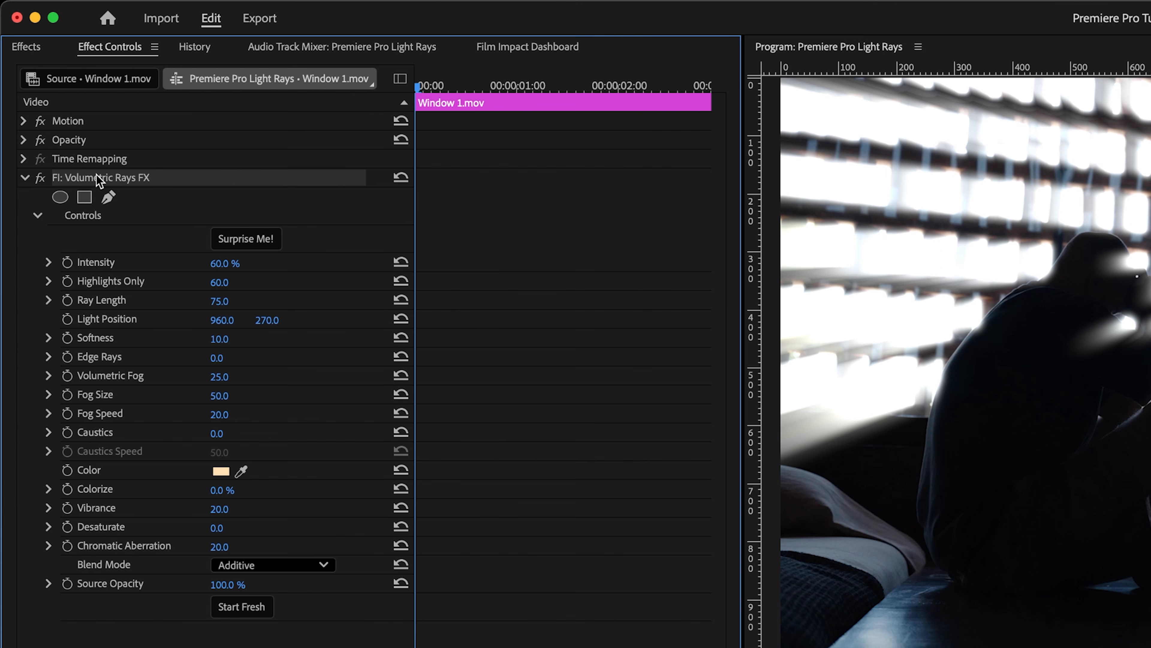
click(112, 317)
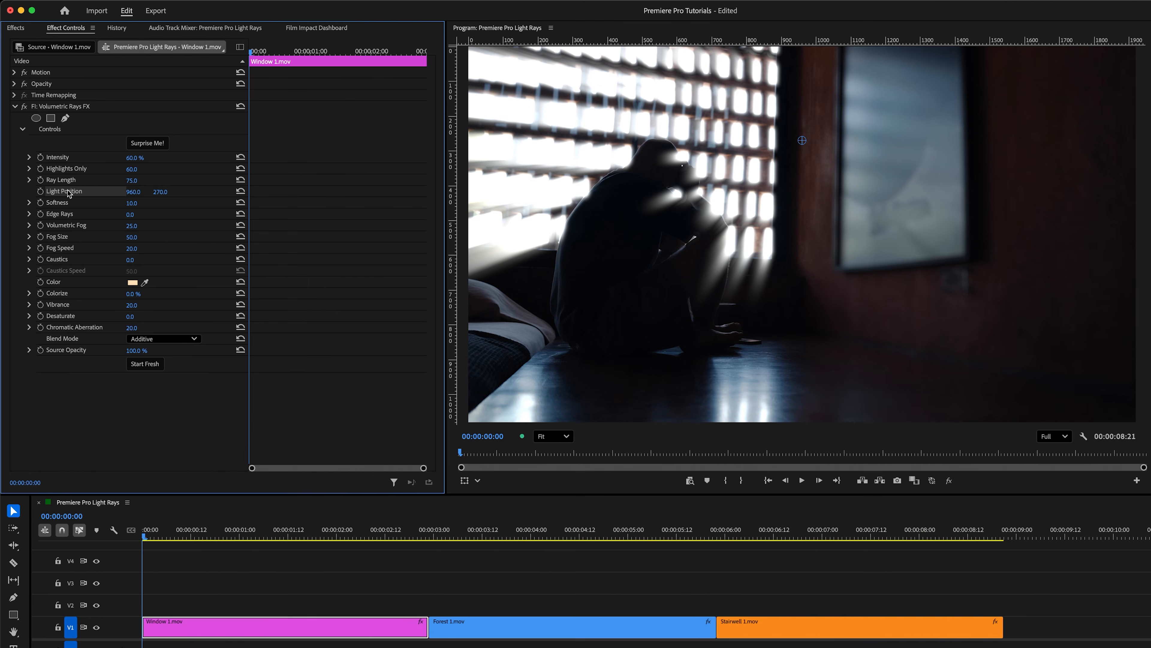
drag(132, 192, 160, 192)
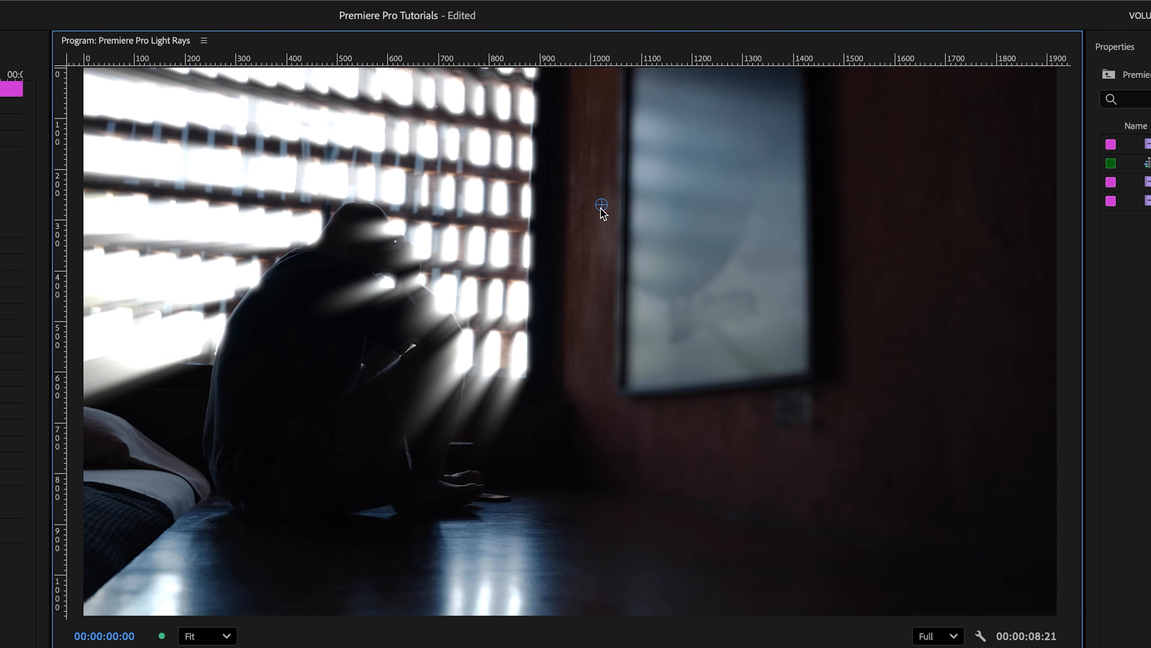
drag(823, 141, 748, 287)
drag(548, 444, 280, 232)
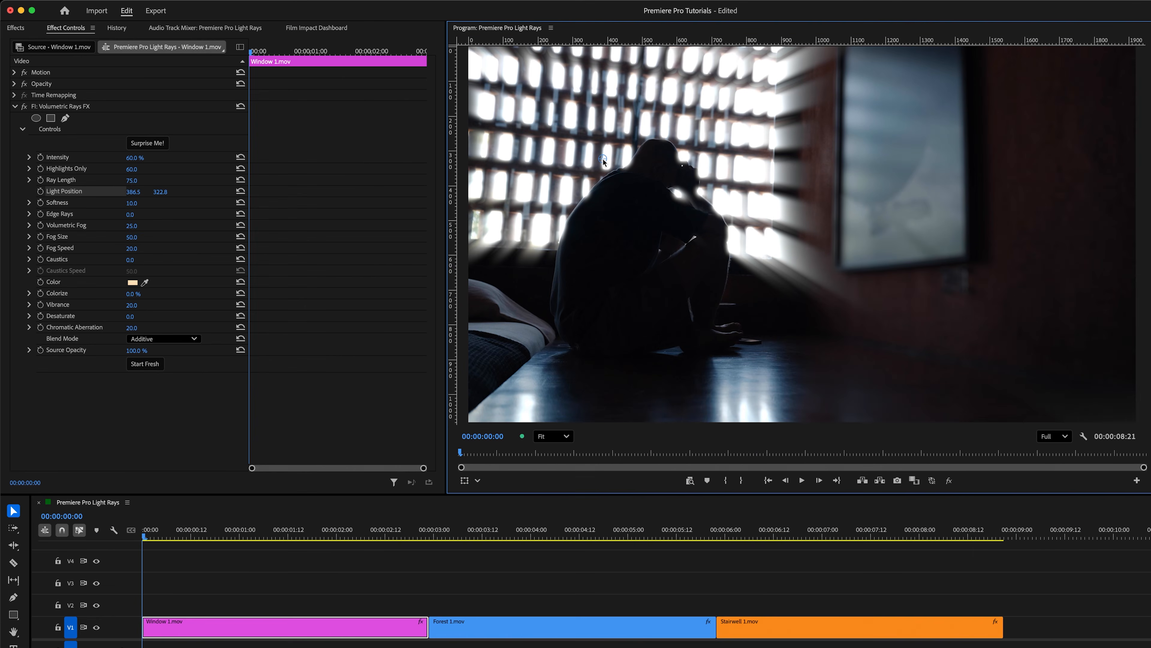
Step: Set the rays' Intensity to 90%
click(66, 161)
mouse_move(135, 158)
mouse_down()
mouse_move(149, 157)
mouse_move(117, 158)
mouse_move(141, 159)
mouse_up()
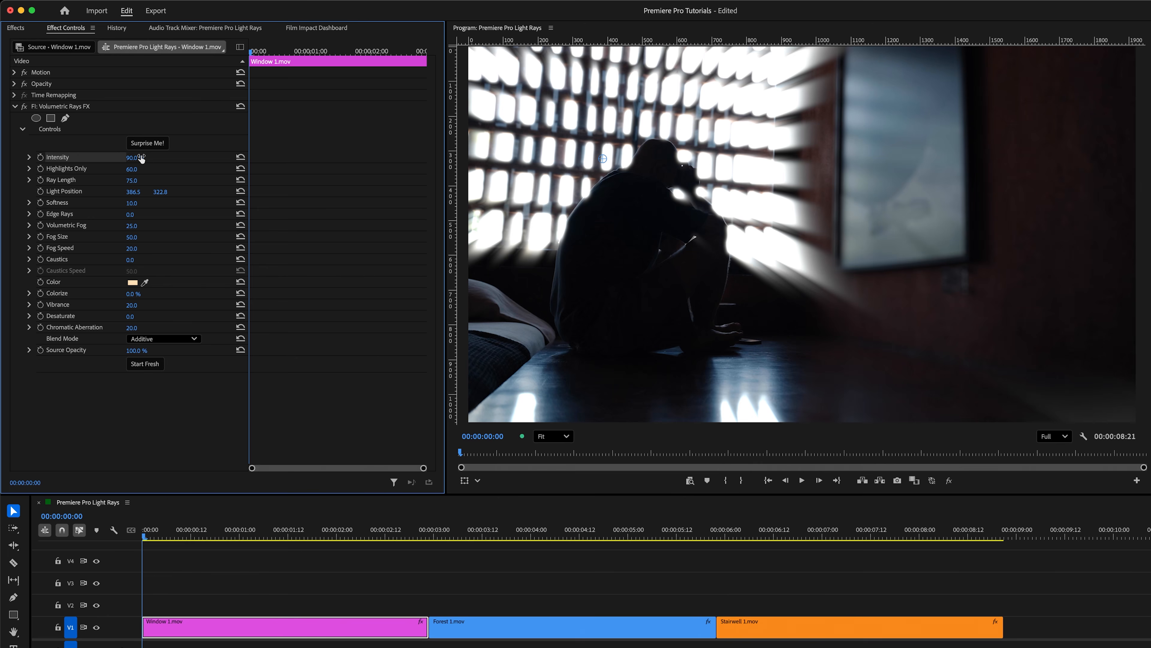
Step: Set Ray Length to 90
click(67, 182)
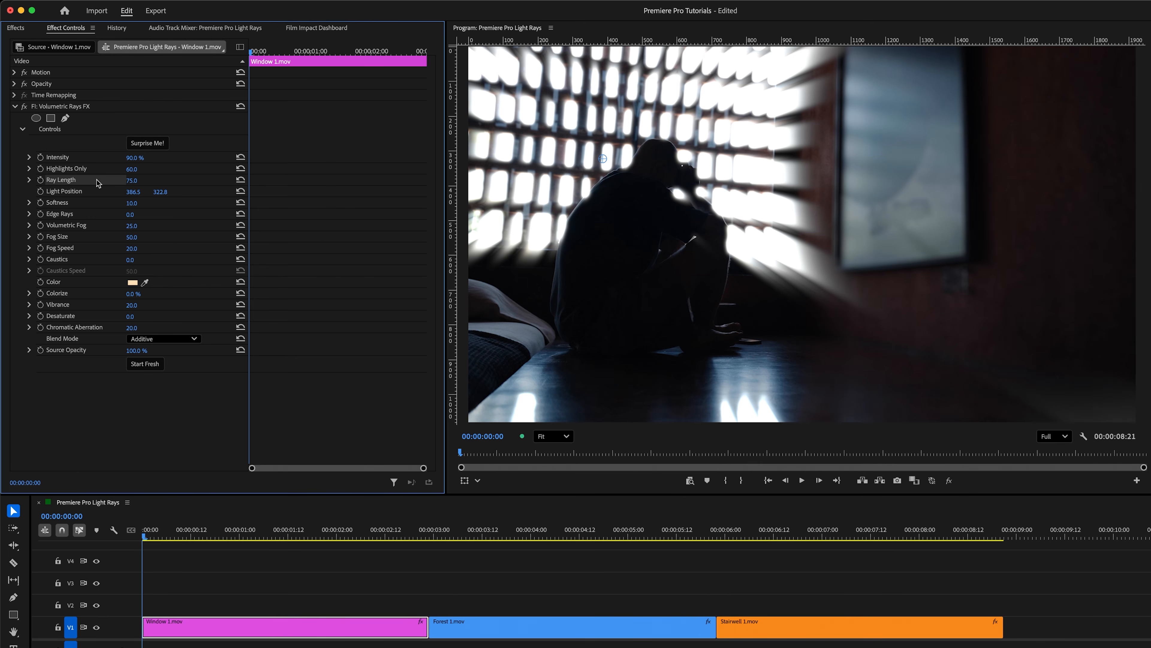
drag(131, 180, 140, 181)
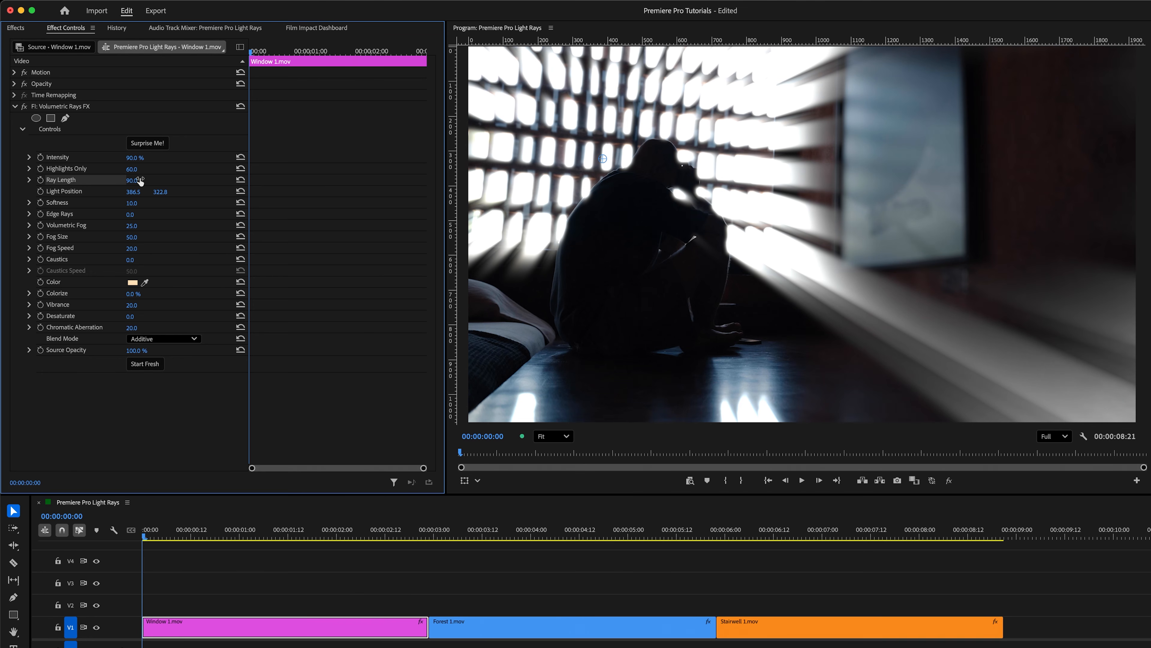
Step: Set Highlights Only to 10
click(76, 172)
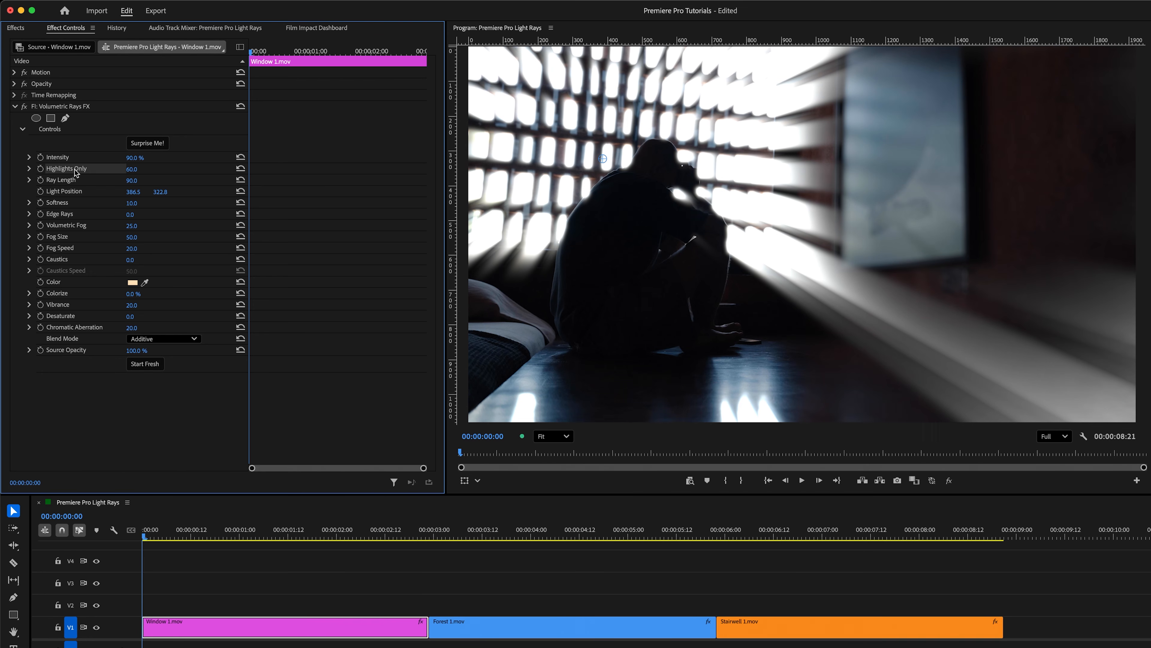
drag(130, 169, 141, 169)
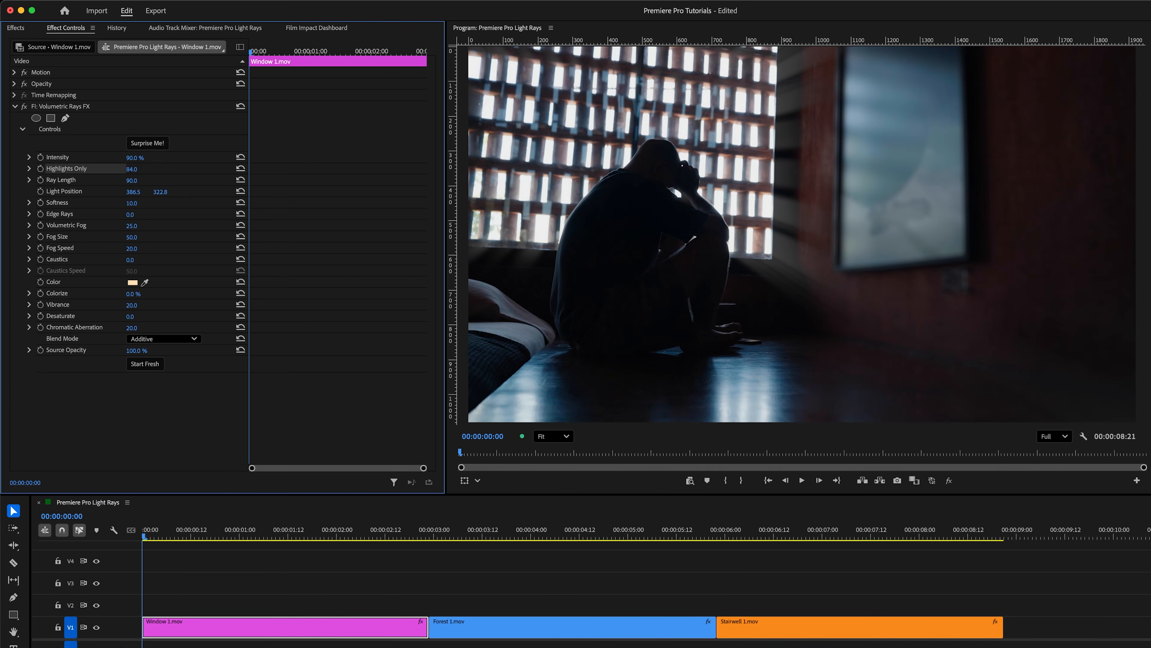
drag(131, 170, 98, 169)
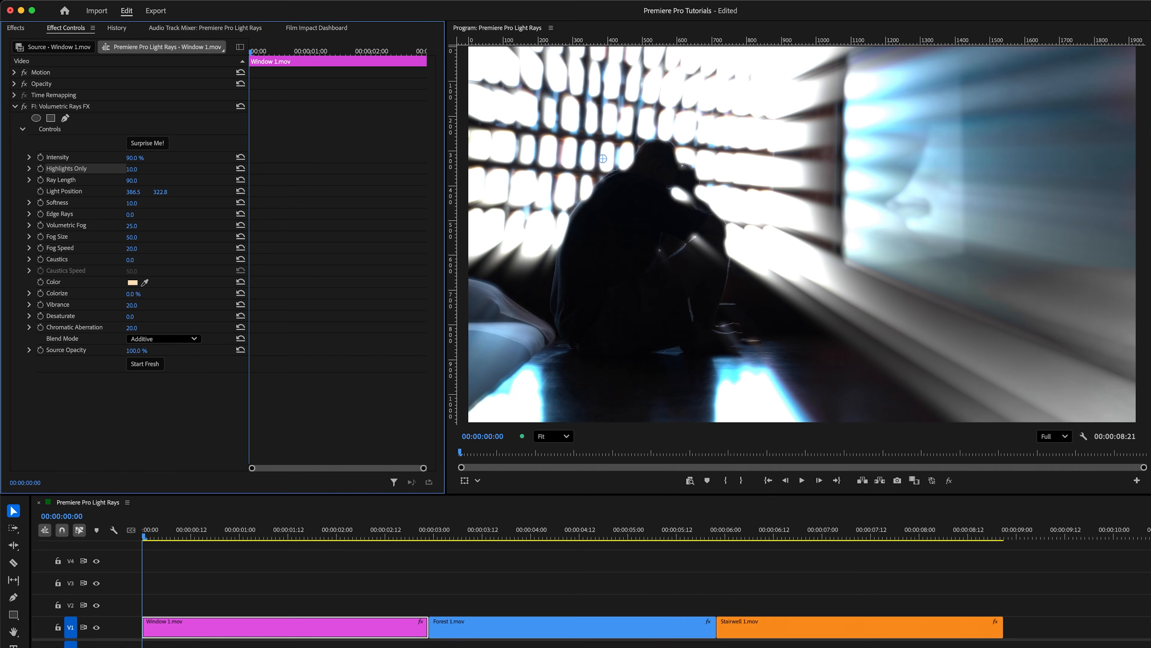
Step: Set Softness to 20 and Edge Rays to 20
mouse_move(129, 205)
mouse_down()
mouse_move(165, 205)
mouse_move(136, 205)
mouse_up()
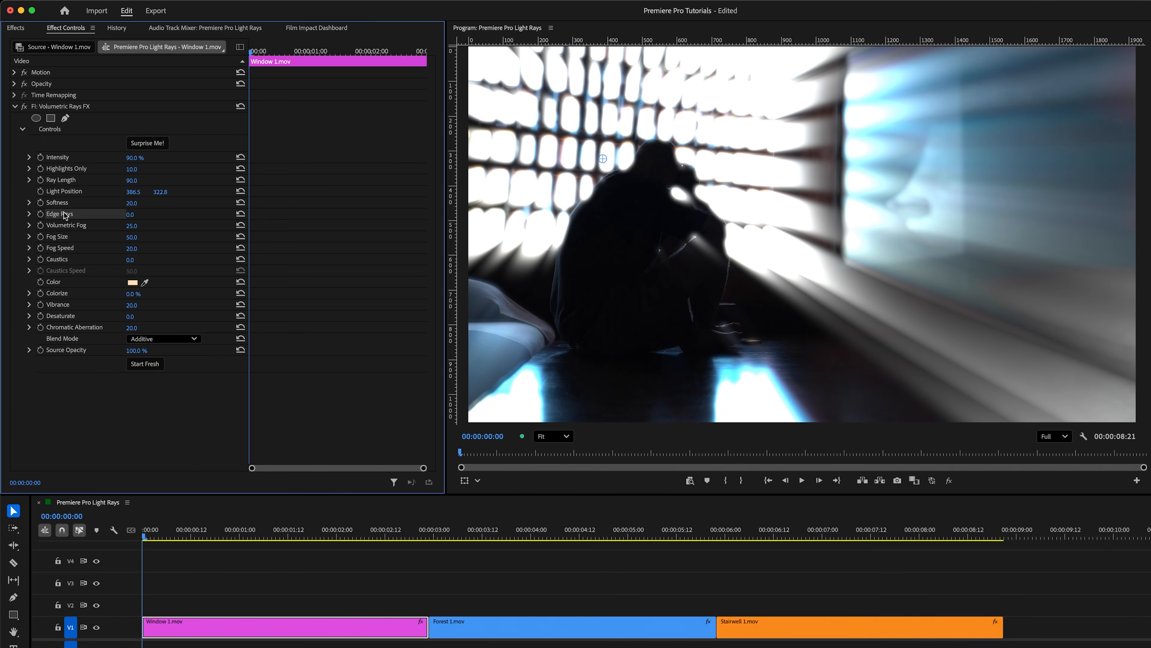
click(130, 214)
text(100)
key(Return)
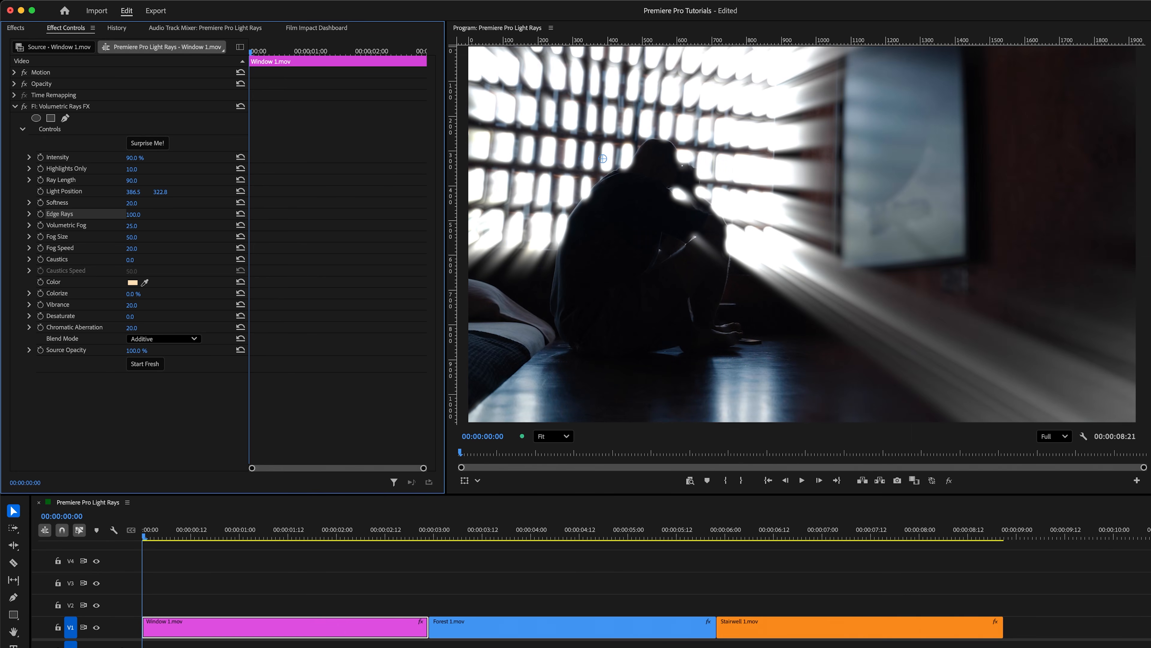
drag(141, 215, 114, 214)
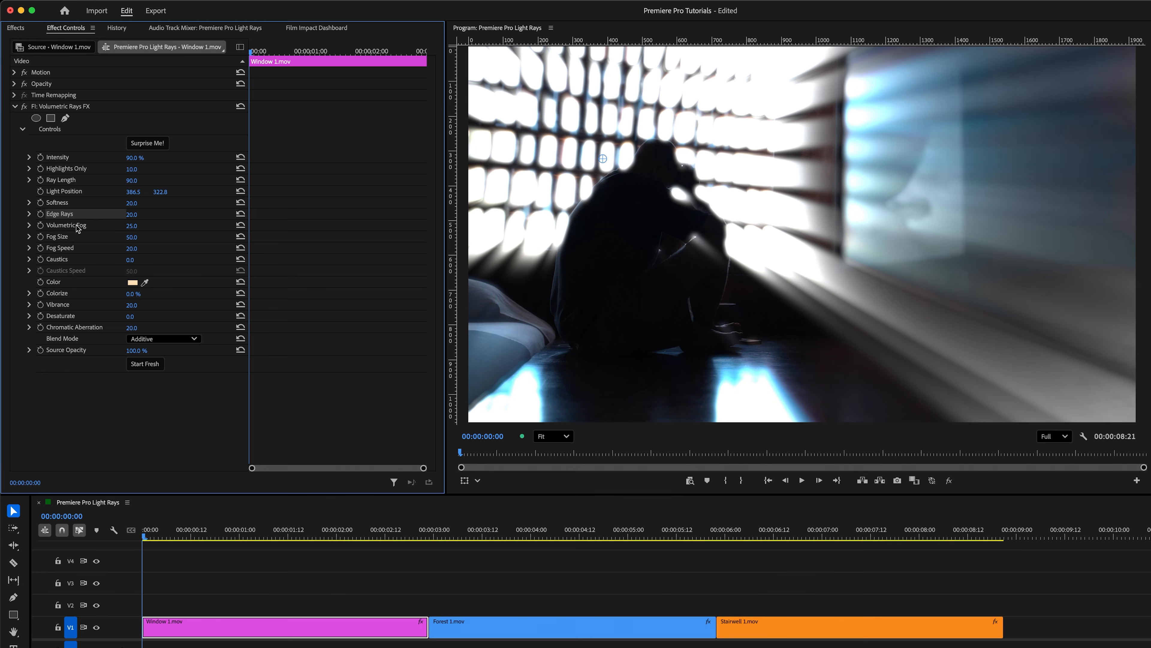
Step: Set Volumetric Fog to 100, Fog Size to 20 and Fog Speed to 60
drag(129, 227, 158, 227)
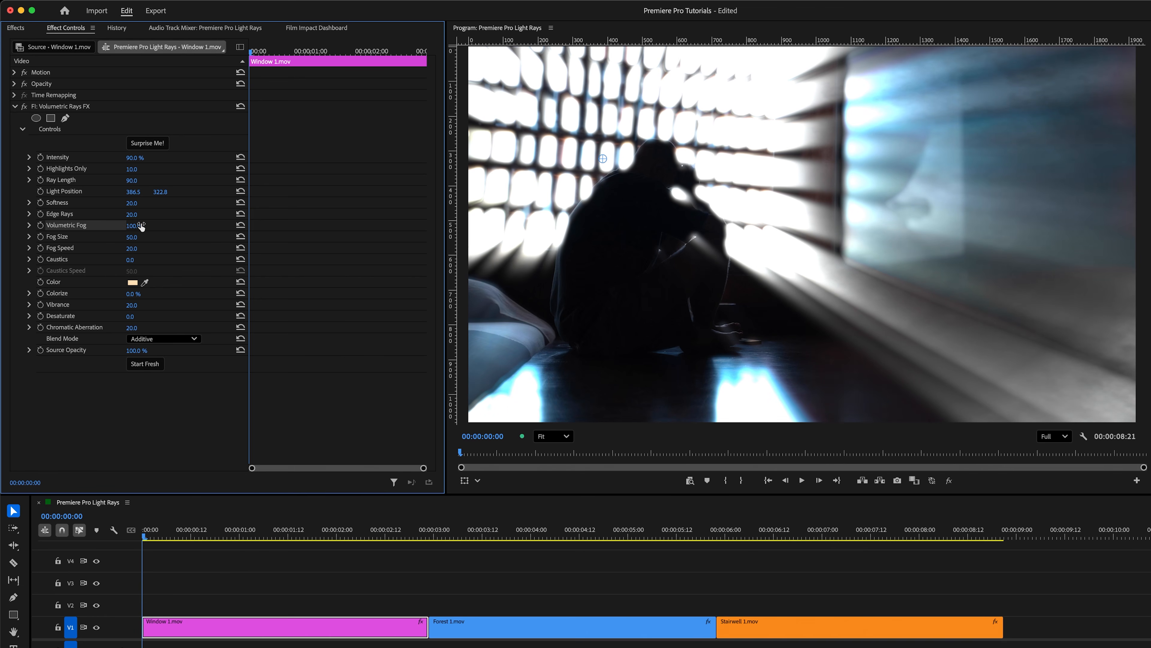
mouse_move(132, 237)
mouse_down()
mouse_move(117, 236)
mouse_move(138, 237)
mouse_up()
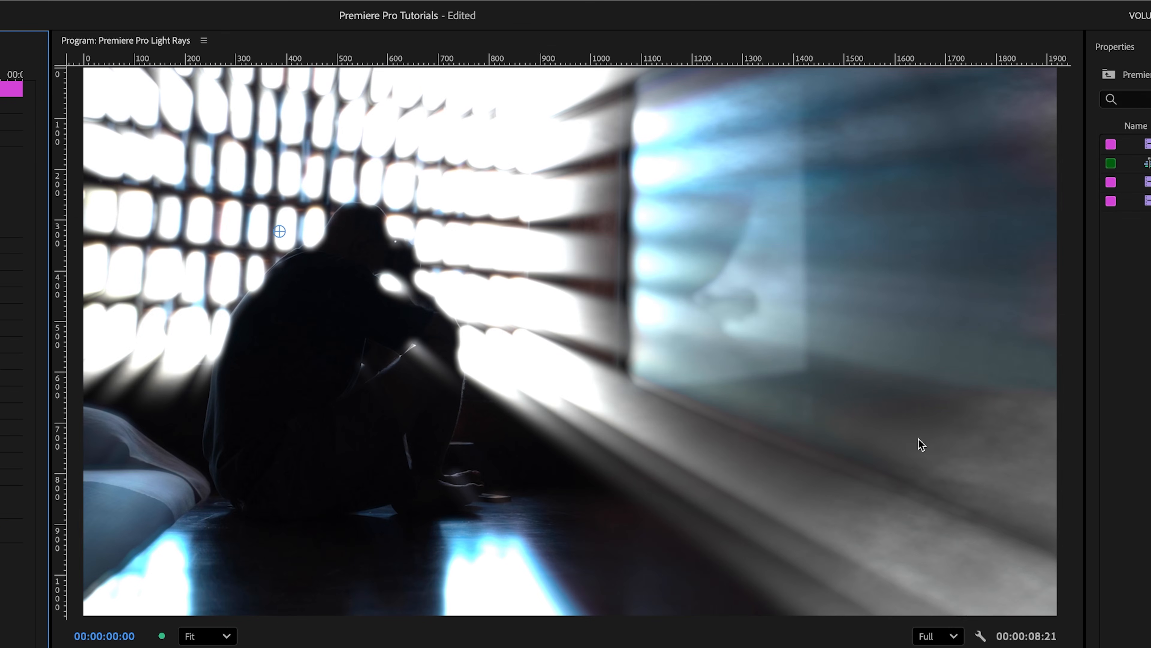
Step: Play back the clip to preview the light rays and return to the start
key(space)
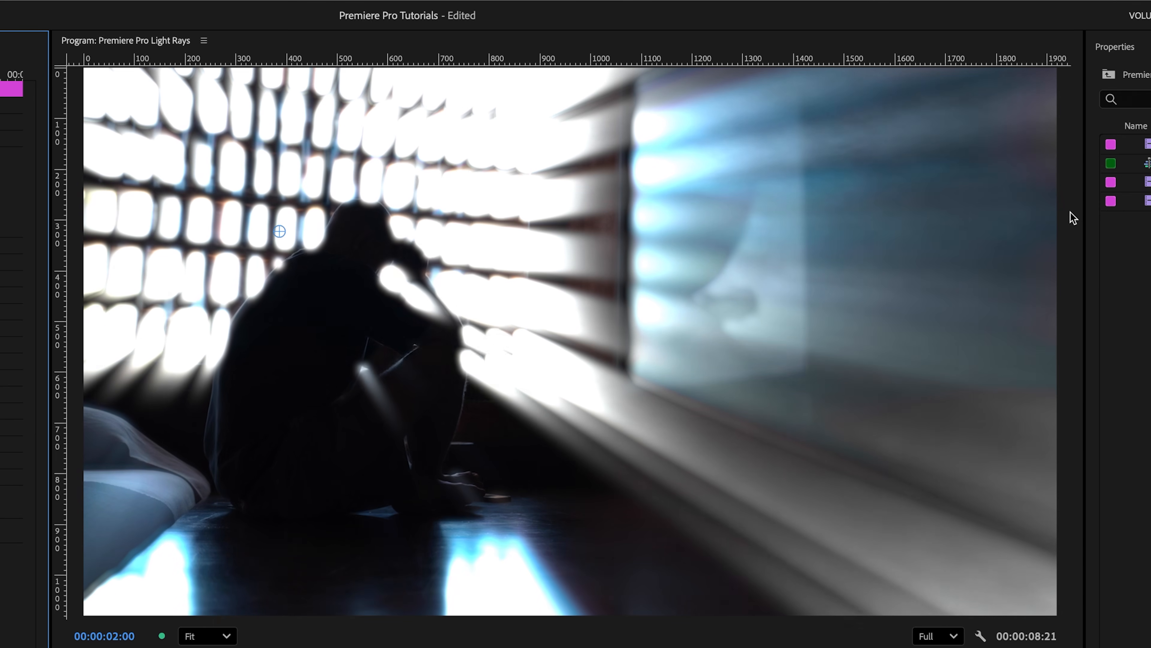
key(space)
key(Home)
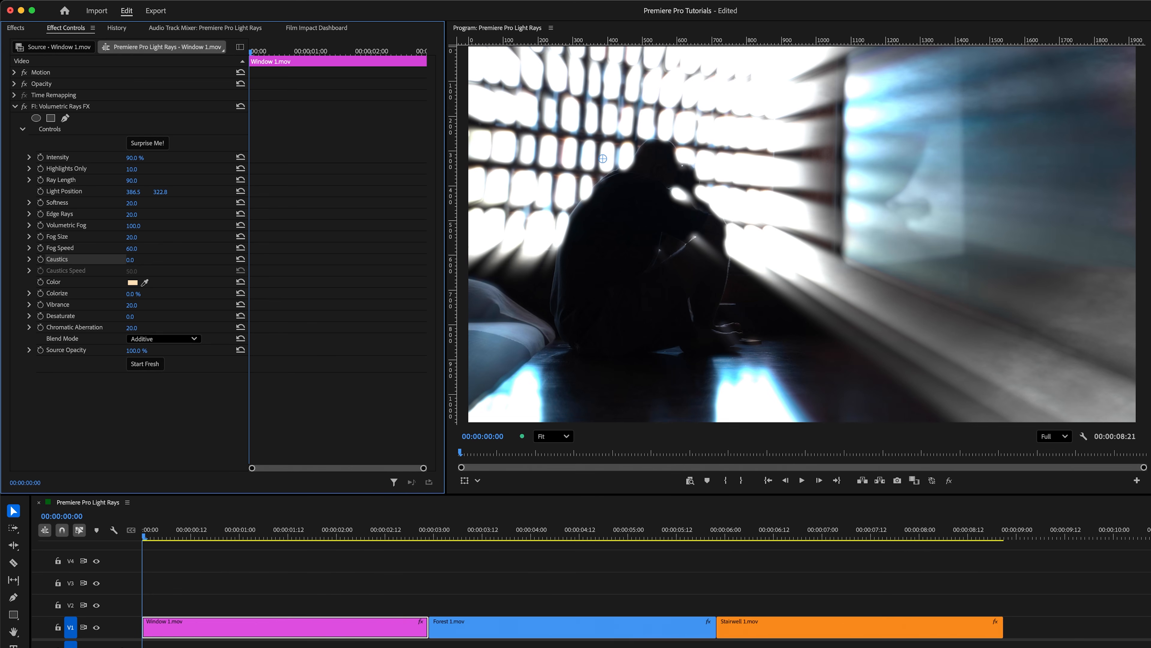
Step: Try Caustics at 100 and return it to 0
drag(129, 260, 175, 260)
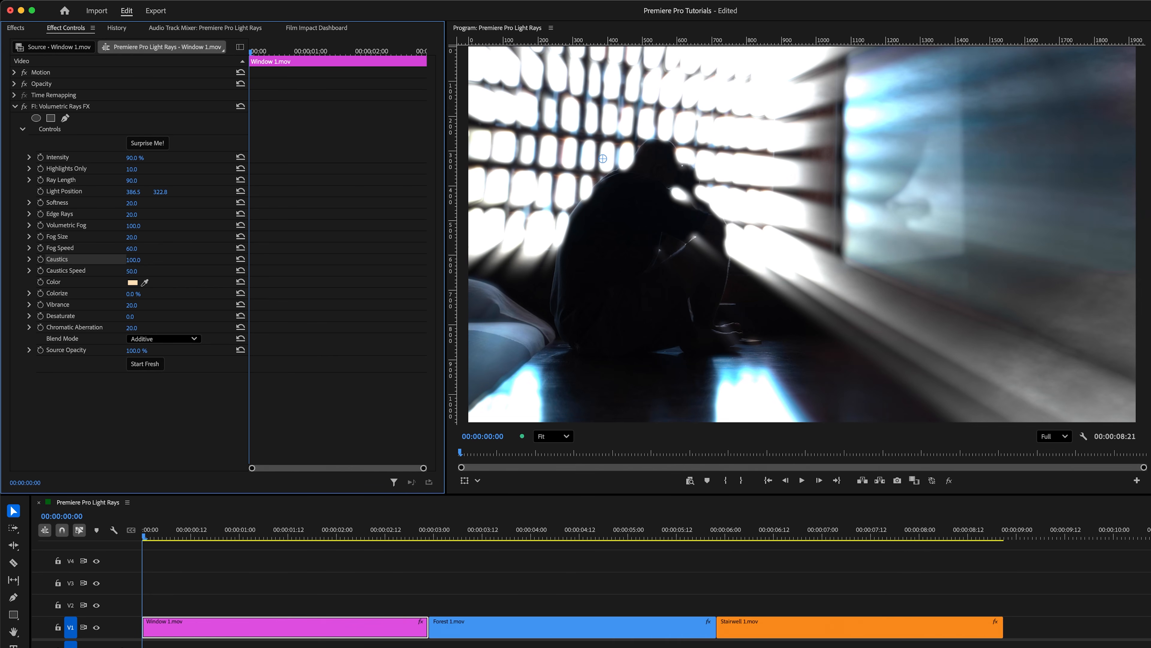
drag(175, 260, 129, 260)
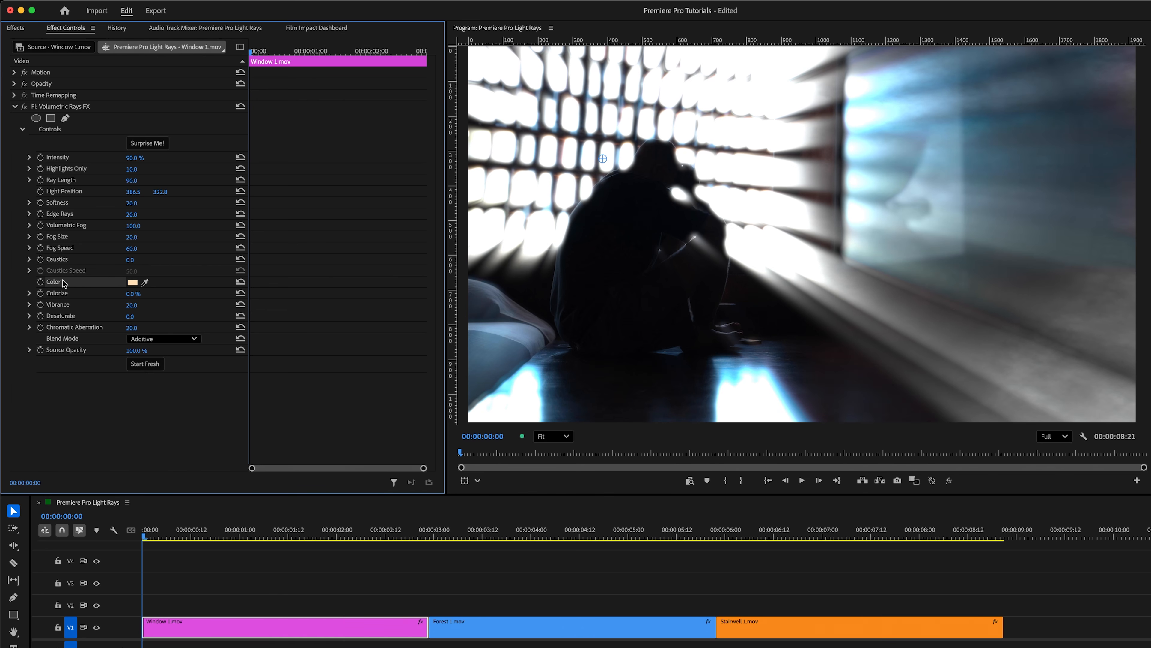
Step: Set Colorize to 40% and Vibrance to 40
drag(132, 294, 171, 305)
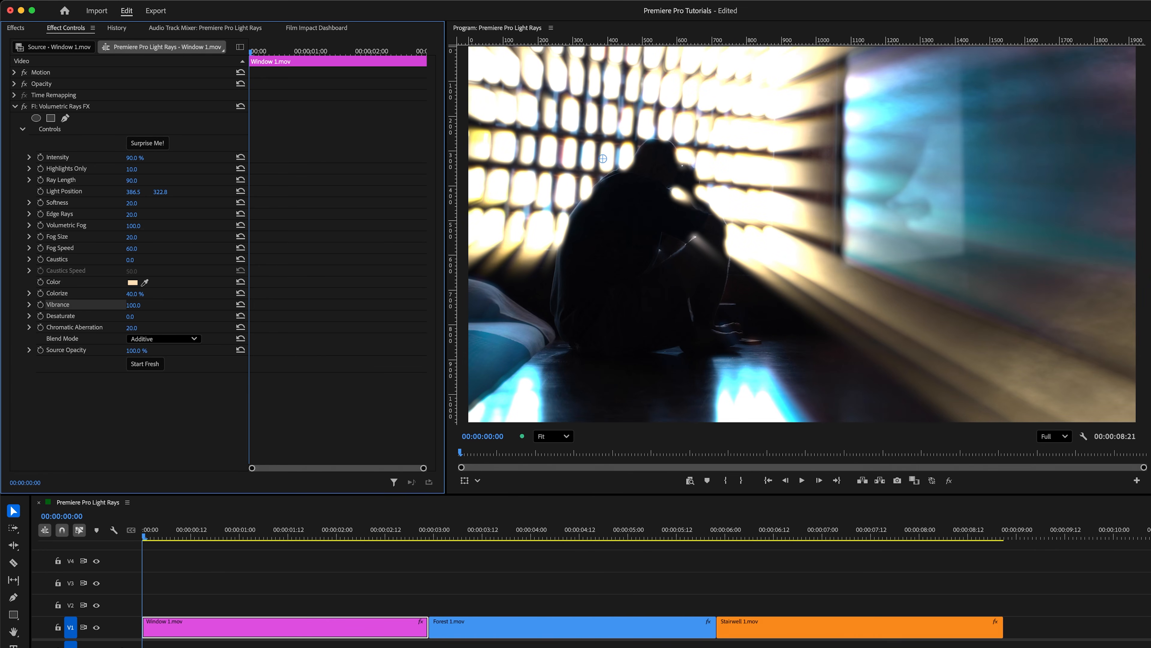
drag(170, 304, 140, 306)
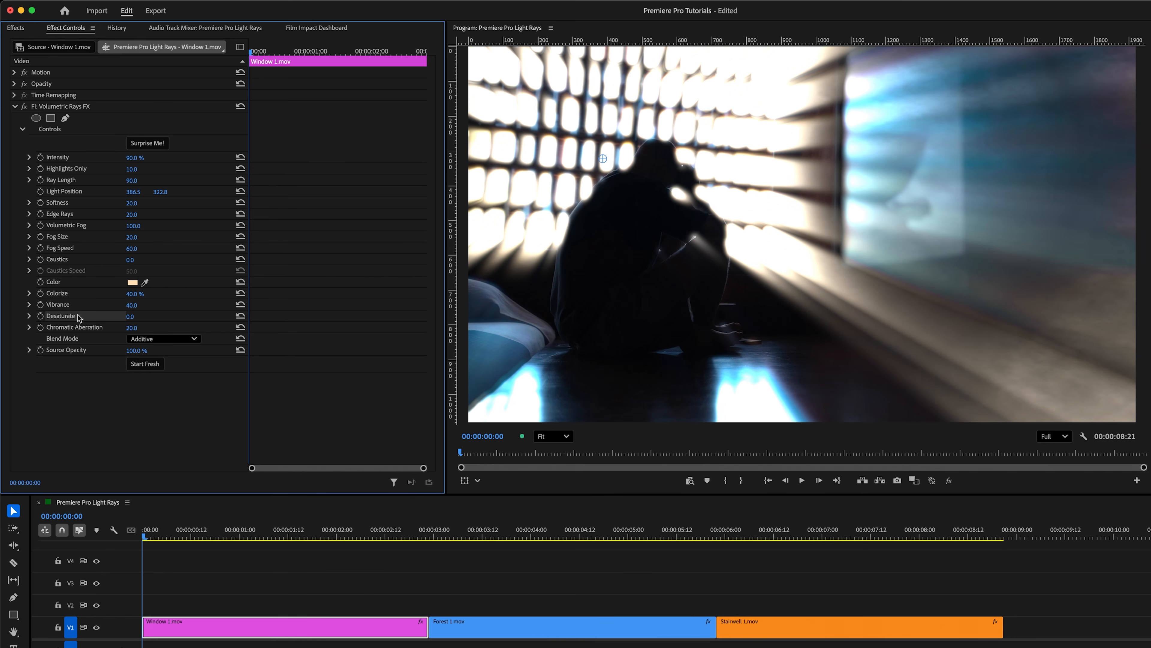
mouse_move(130, 317)
mouse_down()
mouse_move(163, 316)
mouse_move(136, 316)
mouse_up()
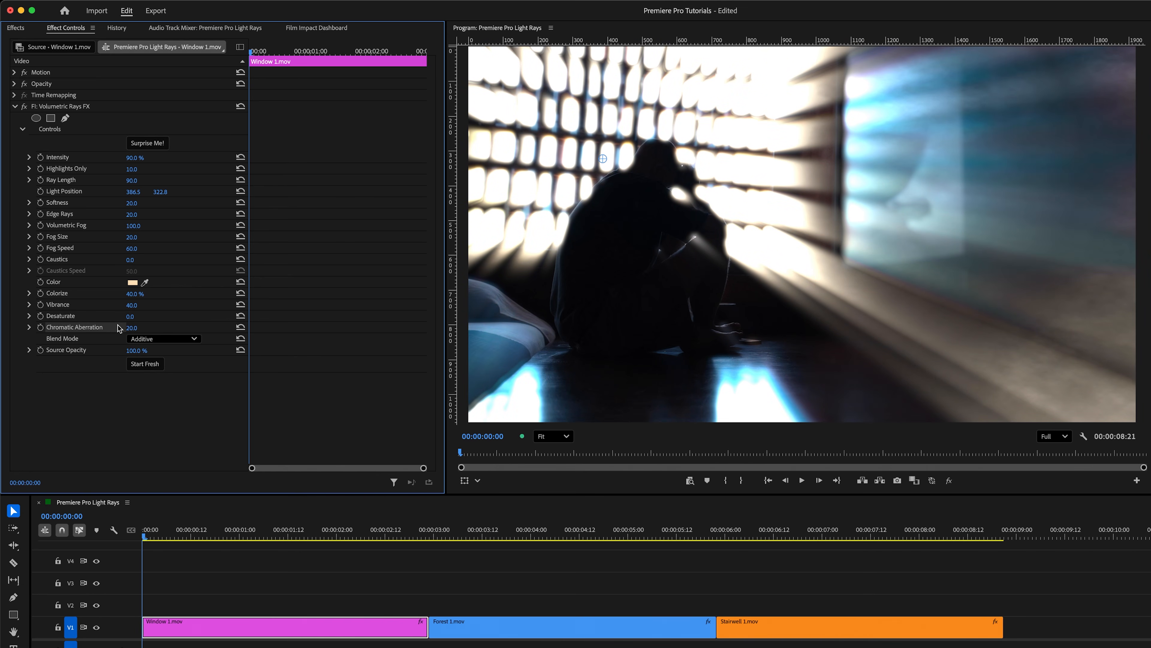
drag(131, 327, 168, 327)
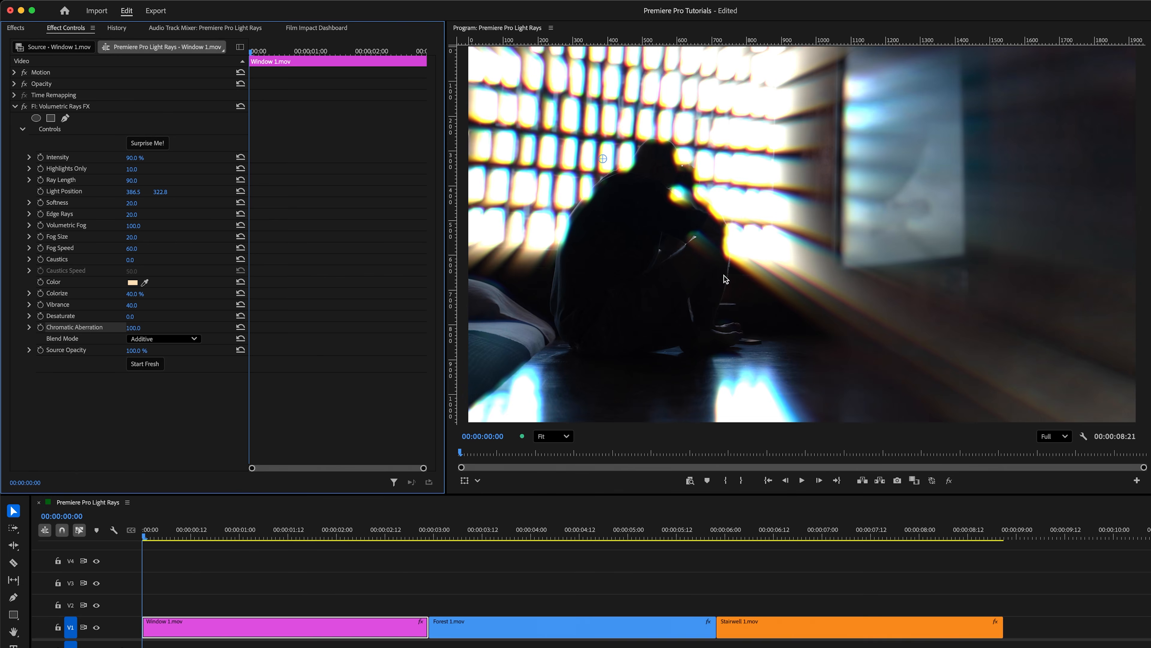
scroll(742, 274, up, 5)
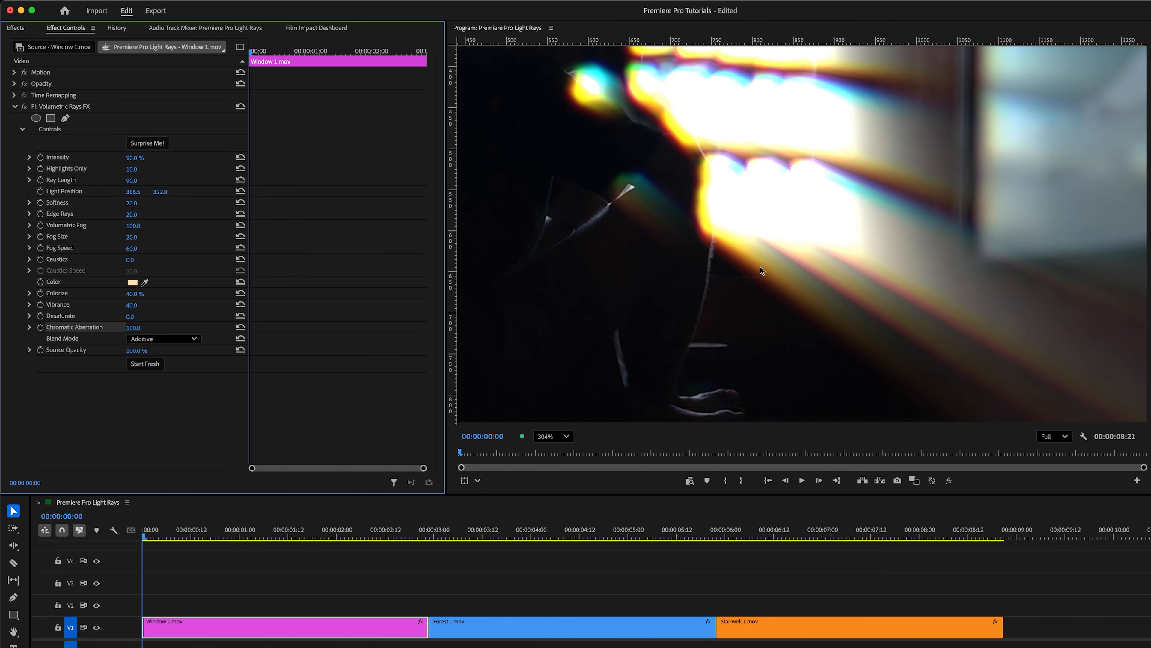
drag(133, 327, 97, 327)
key(backslash)
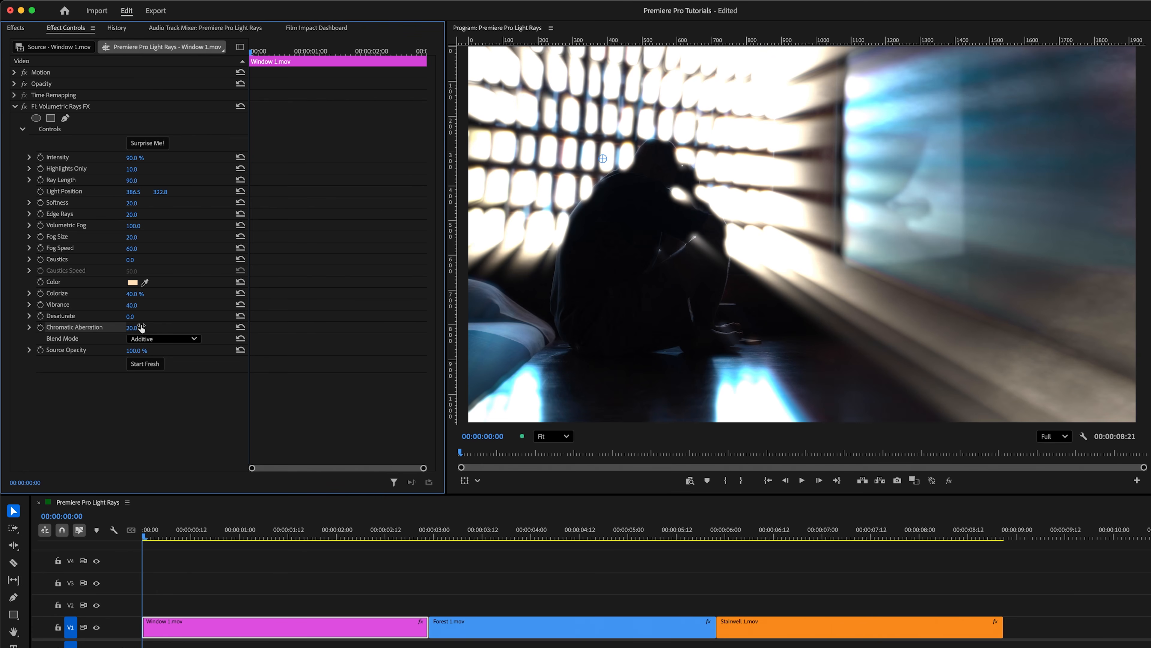
click(166, 339)
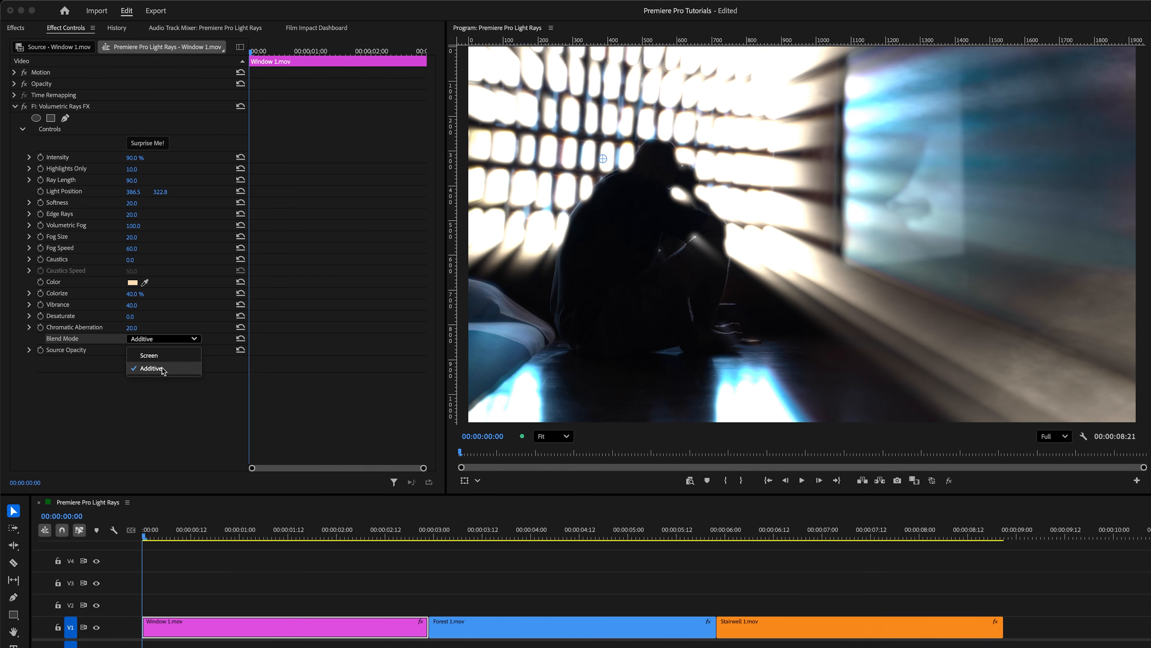
click(162, 355)
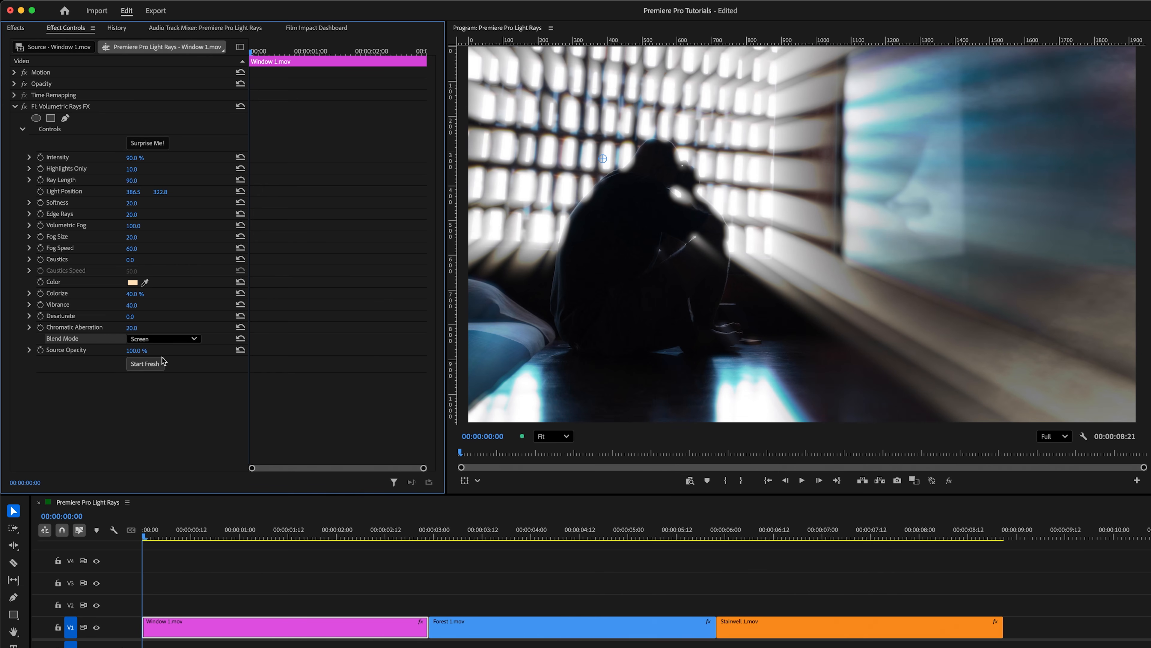
click(162, 338)
click(163, 368)
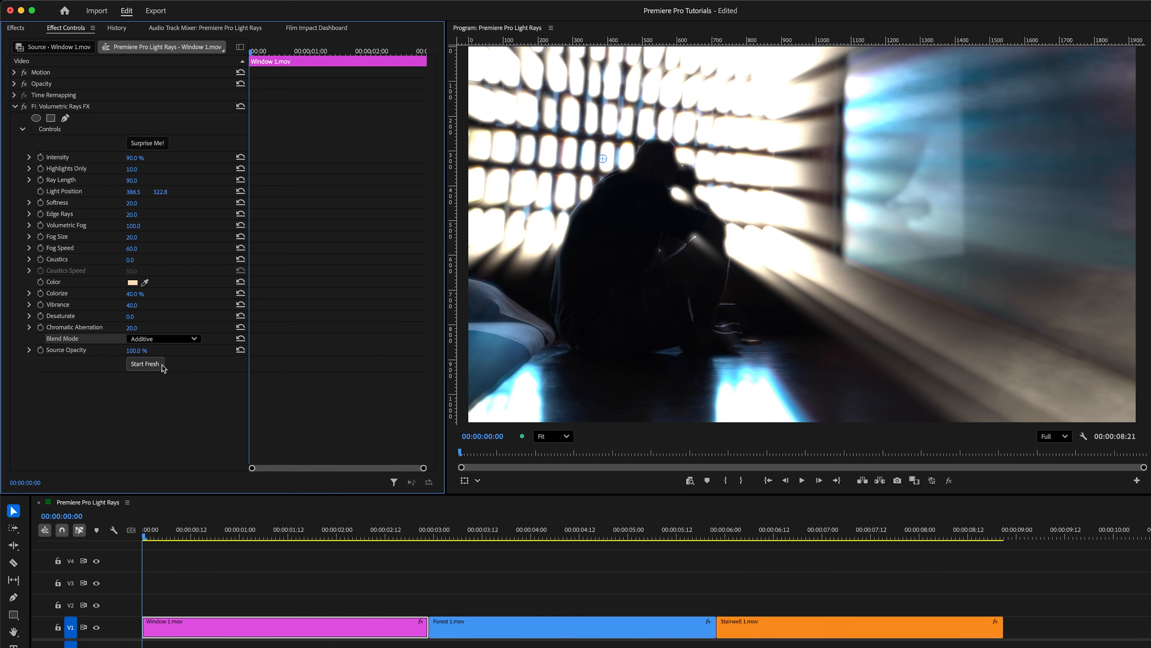
Step: Lower Intensity to 75% and Ray Length to 80
click(86, 354)
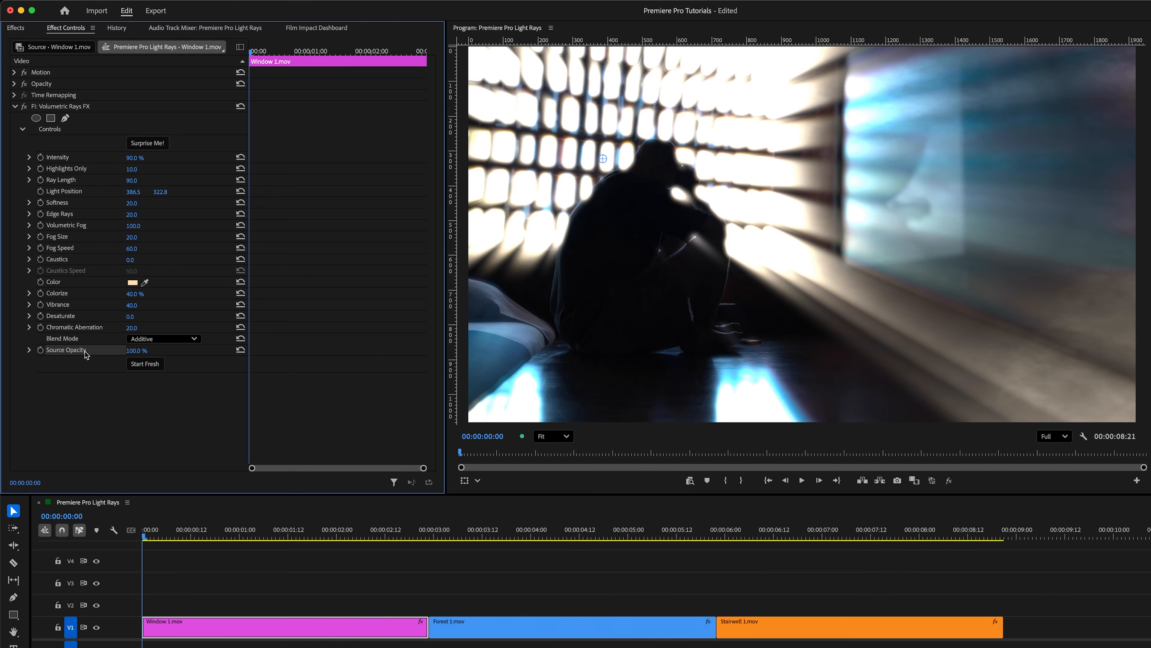
mouse_move(136, 352)
mouse_down()
mouse_move(98, 352)
mouse_move(138, 351)
mouse_up()
drag(135, 158, 141, 181)
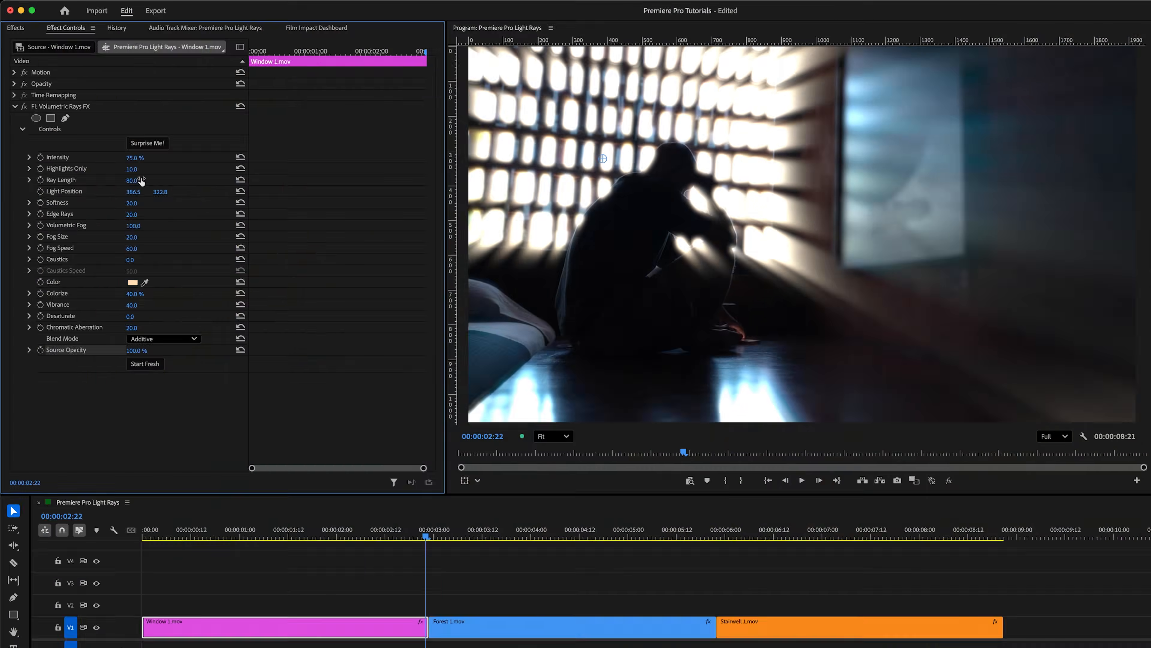
Step: Enable keyframing for Light Position at the start of the clip
key(Home)
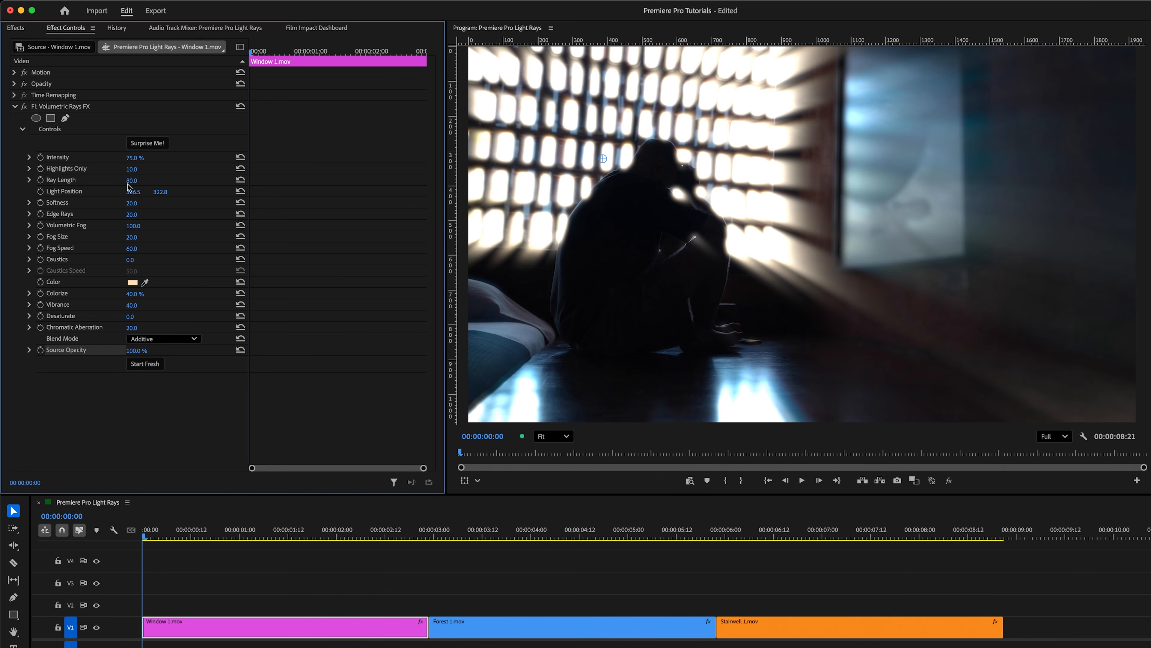
click(77, 192)
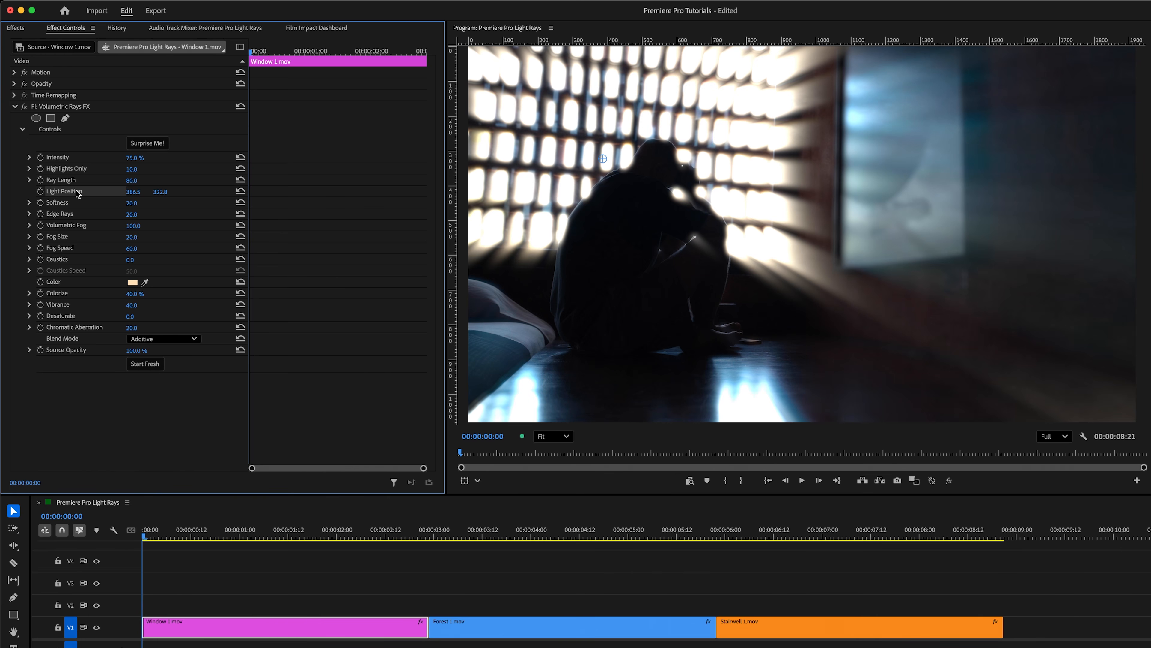
click(41, 191)
Step: At 00:00:02:08, move the light position up to about 397.3, 197.1
click(392, 52)
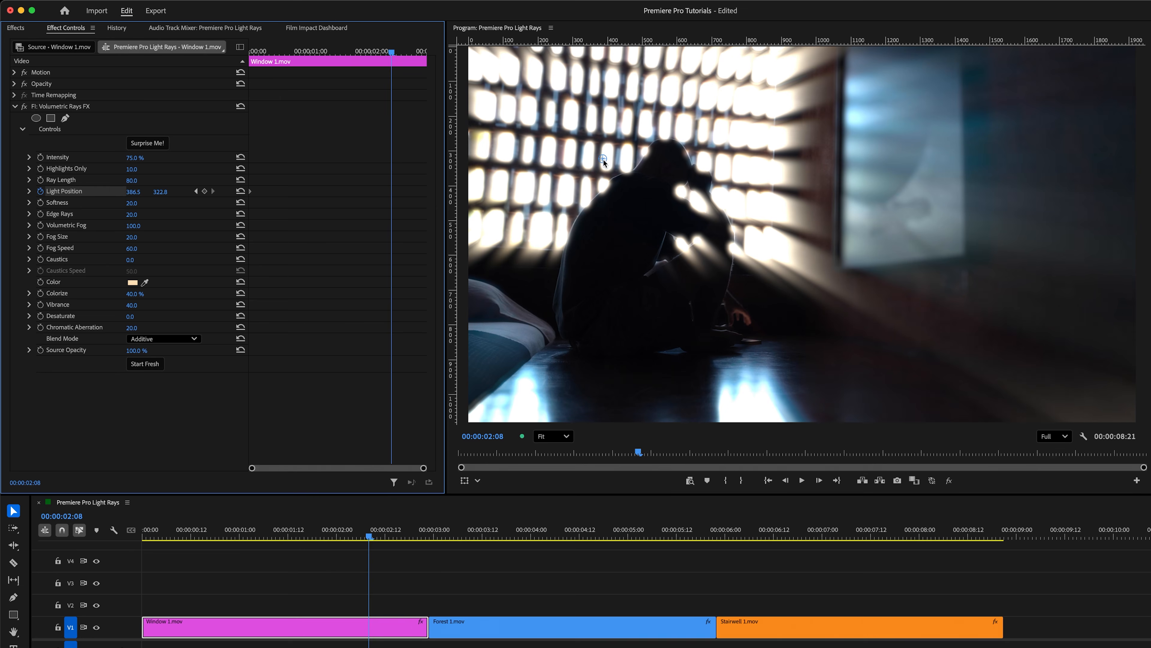
drag(603, 159, 607, 117)
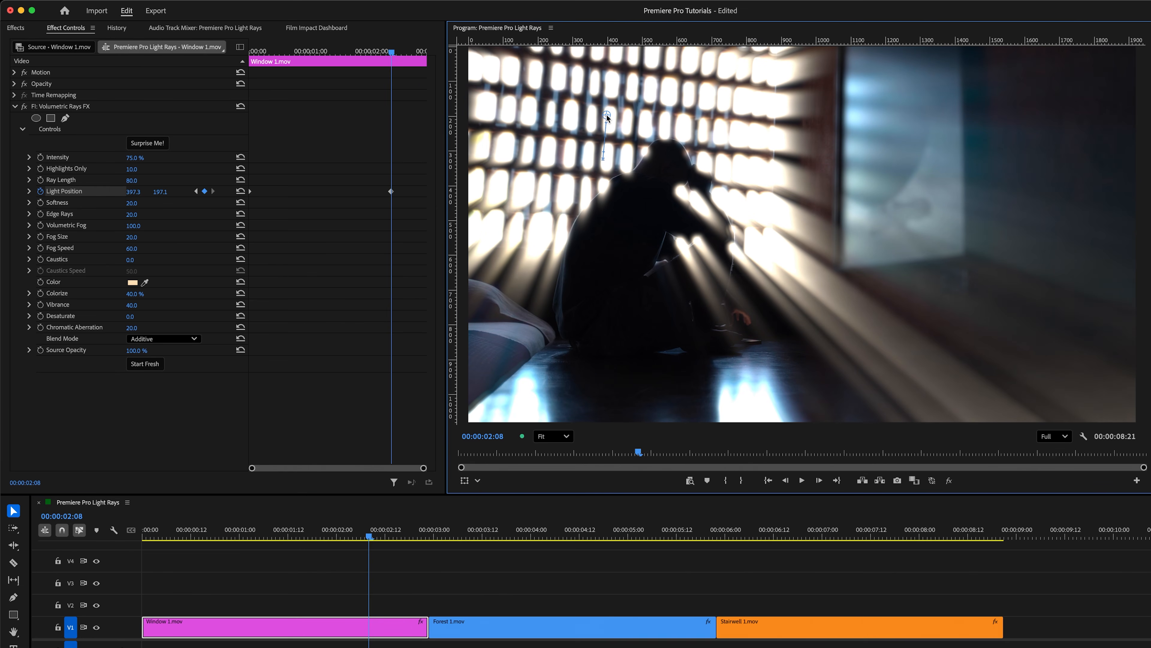
Step: Move the second Light Position keyframe to the end of the clip, then play back from the first keyframe
drag(390, 191, 433, 194)
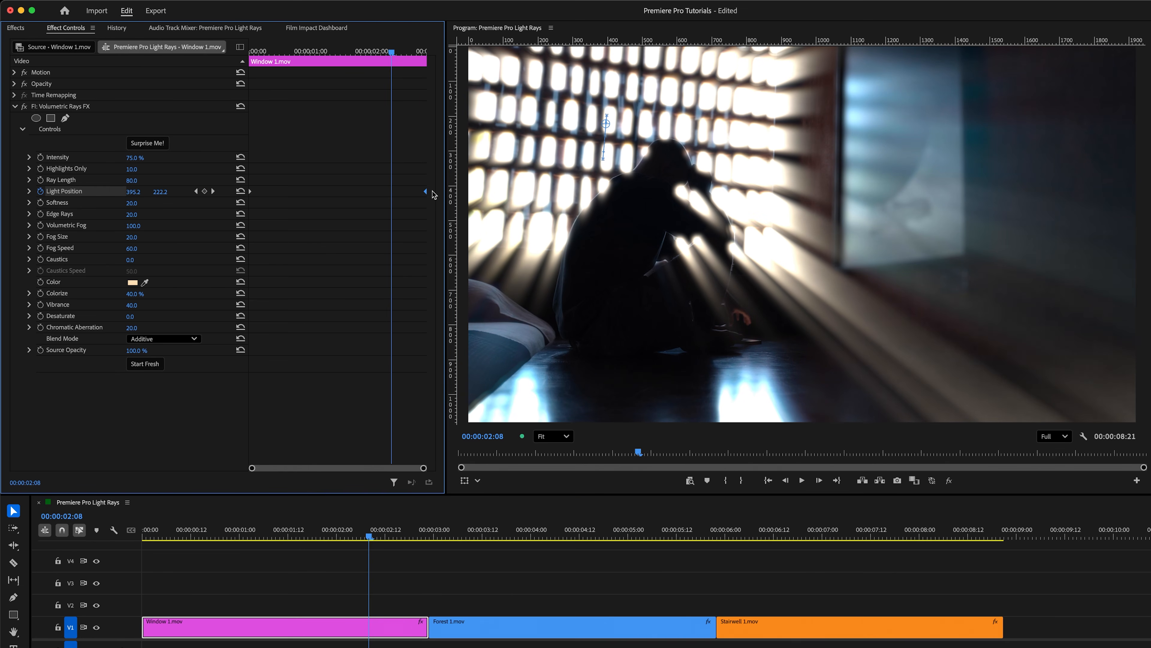
click(195, 191)
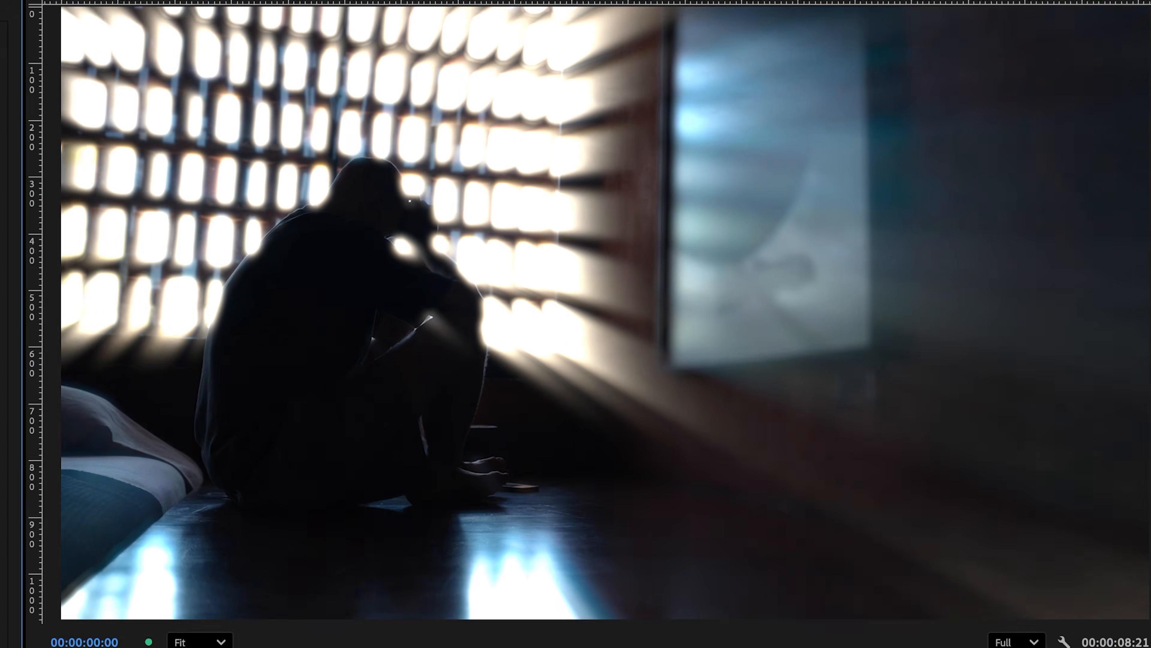
key(space)
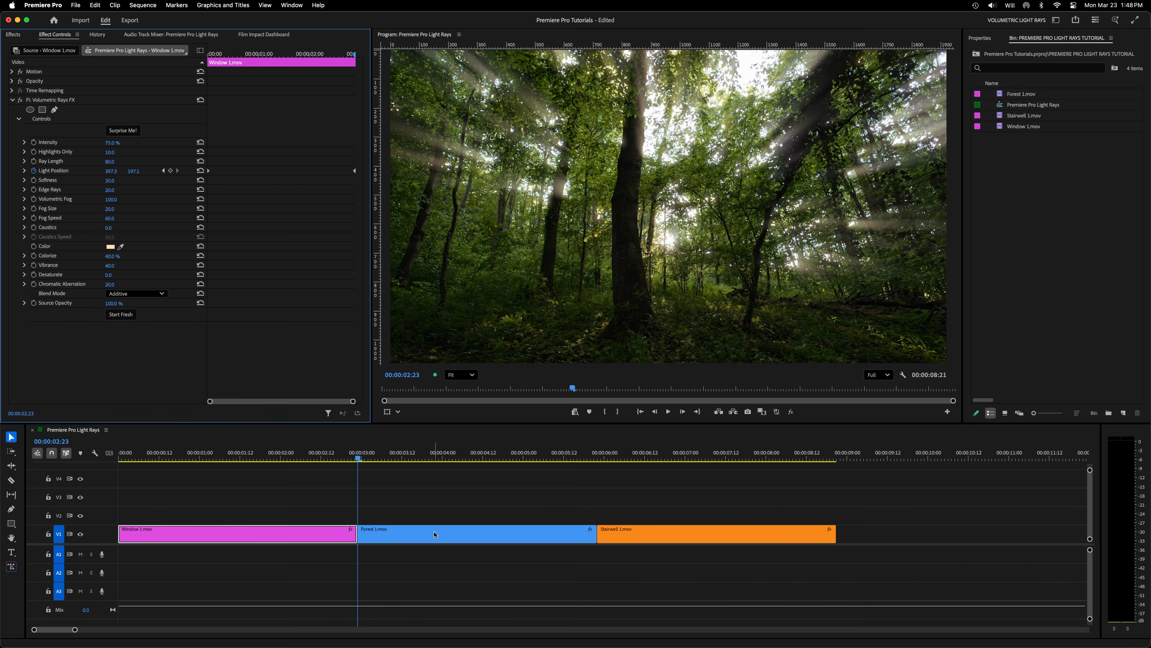
Step: Select the Forest clip and play back its existing Volumetric Rays animation for review
click(434, 534)
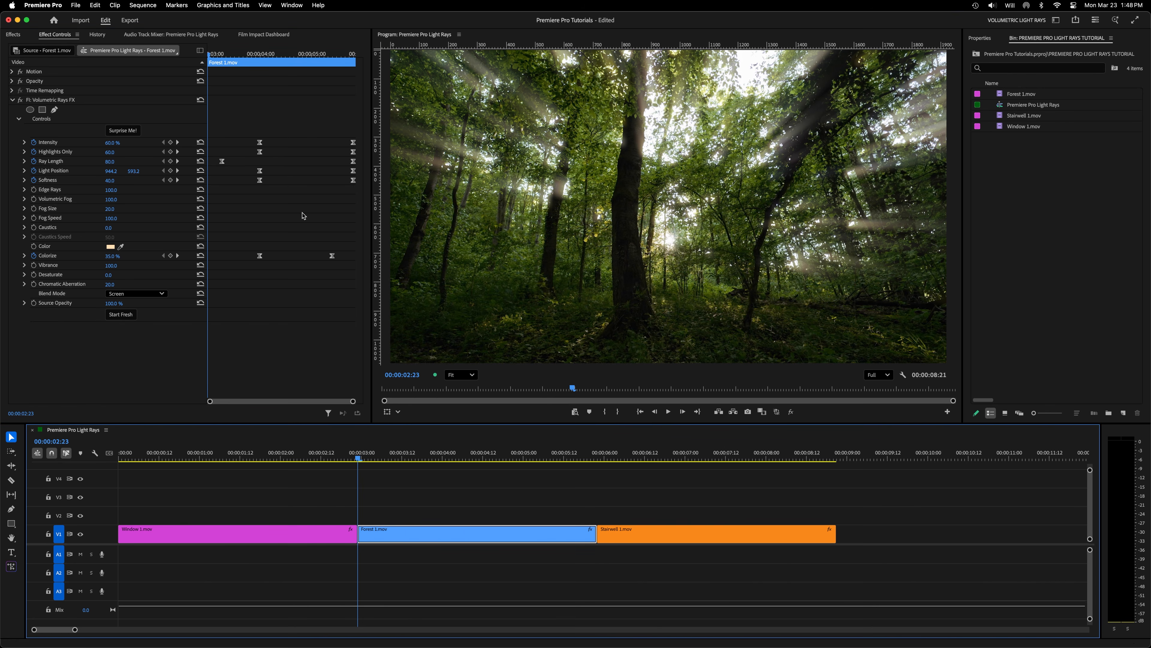
key(space)
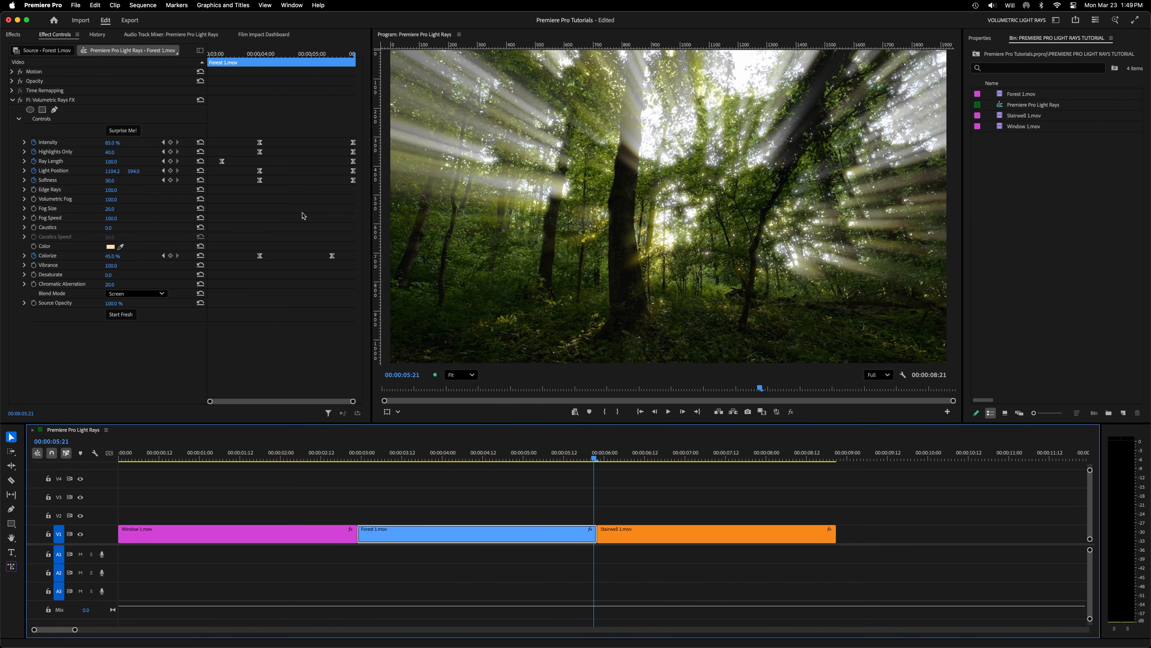
key(space)
Step: Select the Stairwell clip, open its ray Color picker and close it, then play back the clip
click(684, 533)
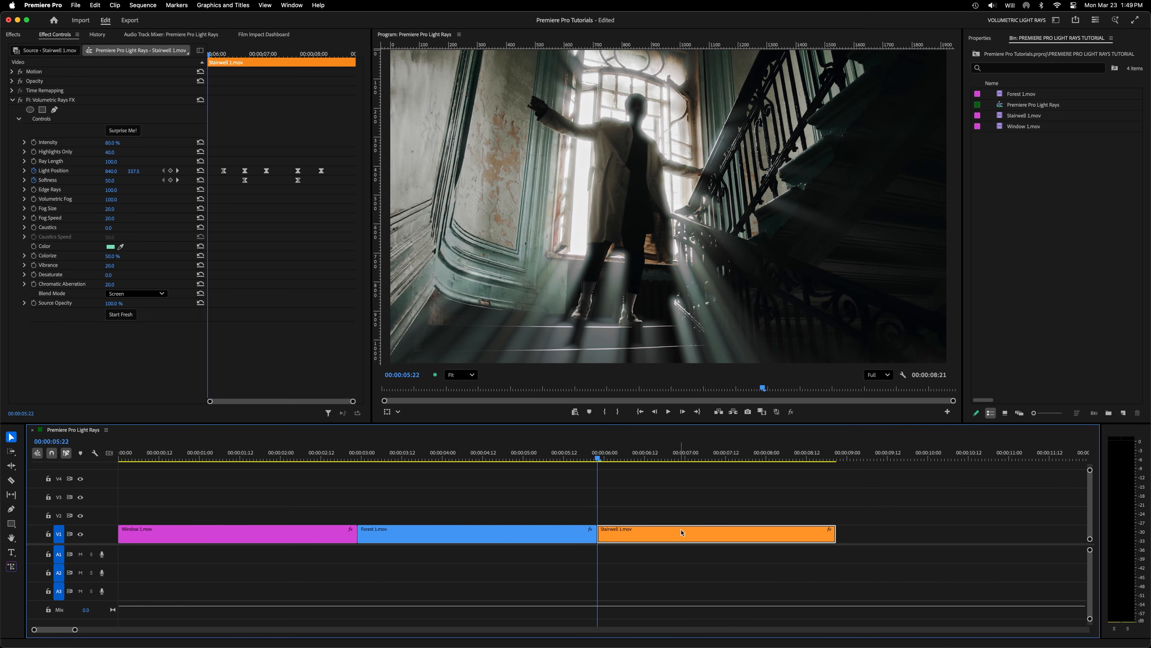
click(110, 247)
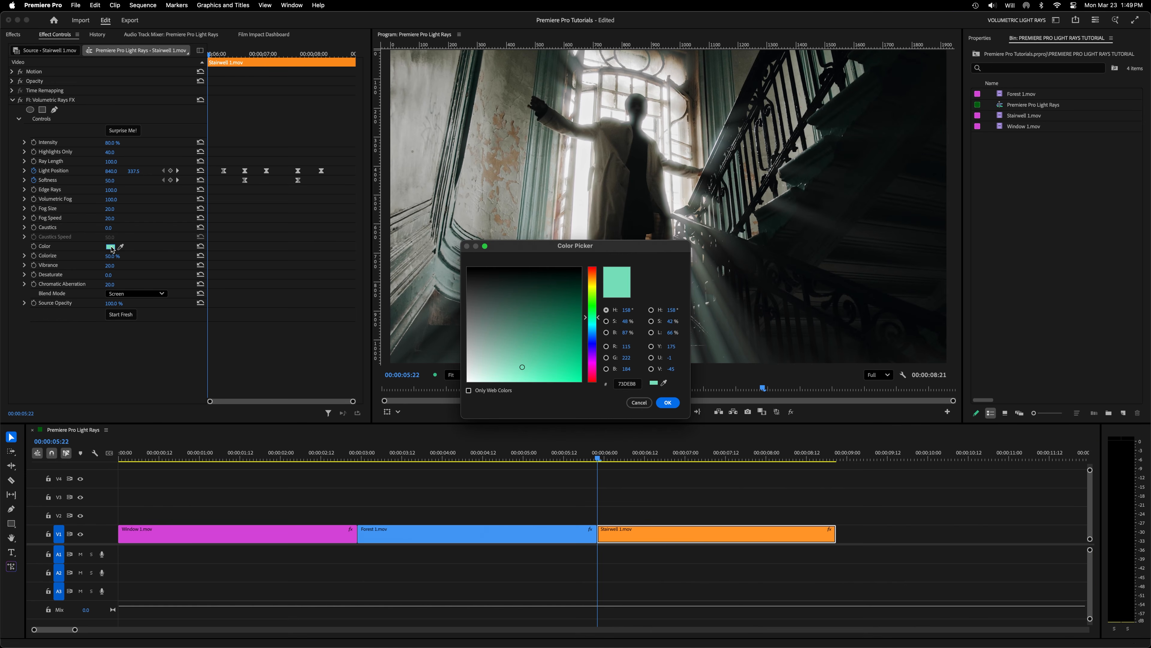
key(Return)
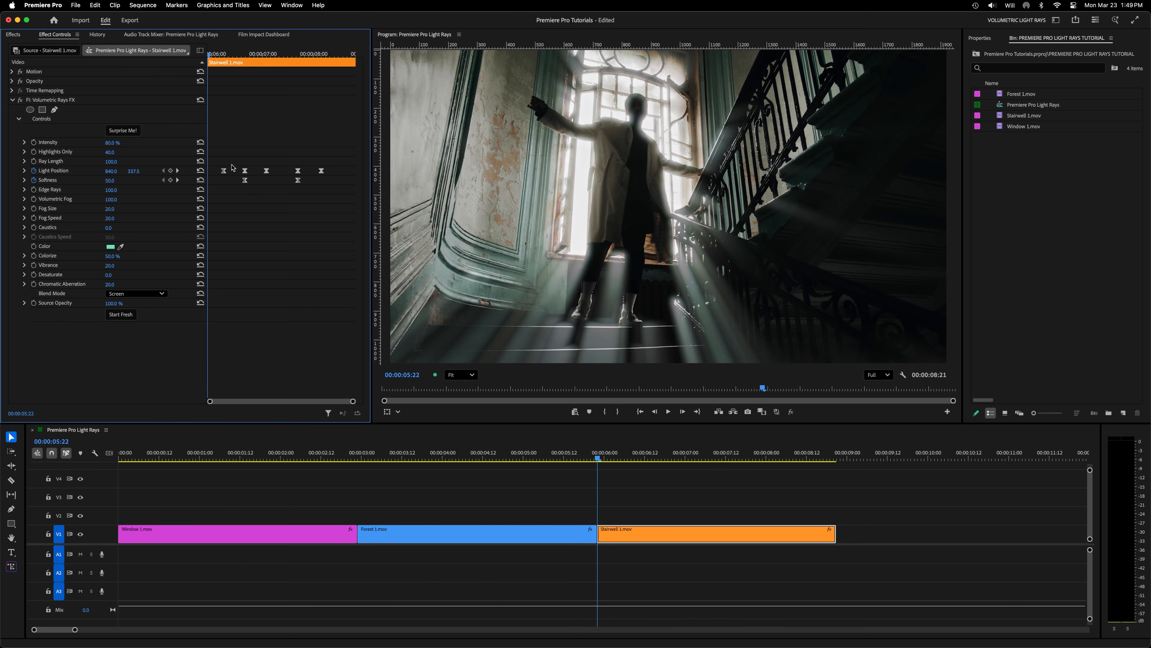
key(space)
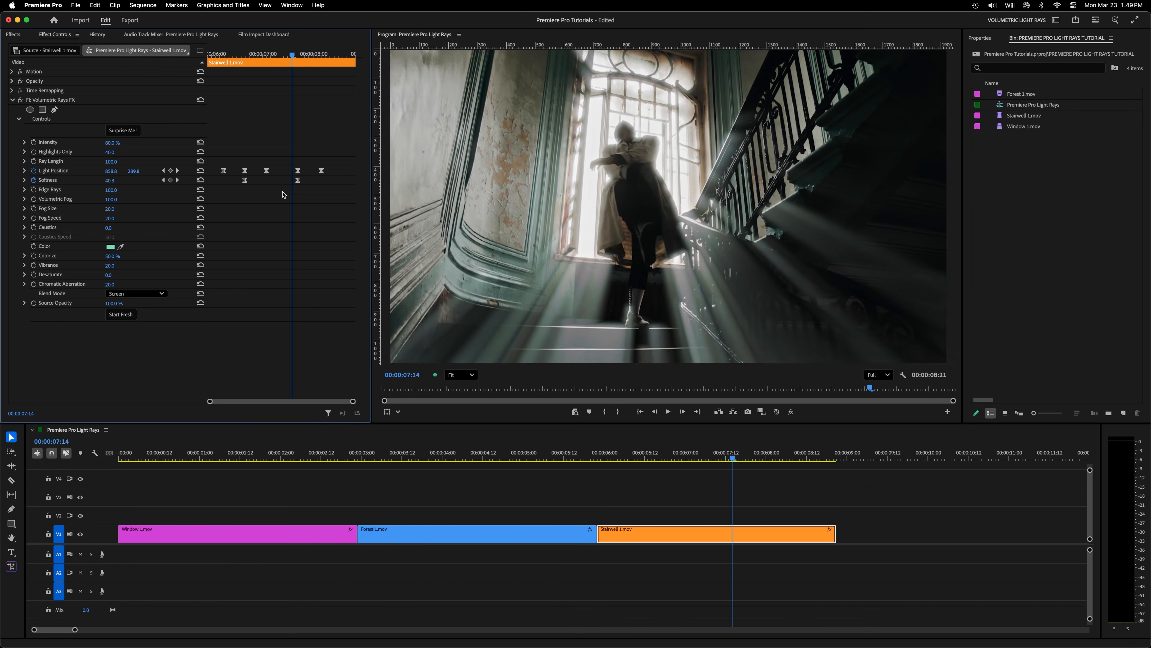